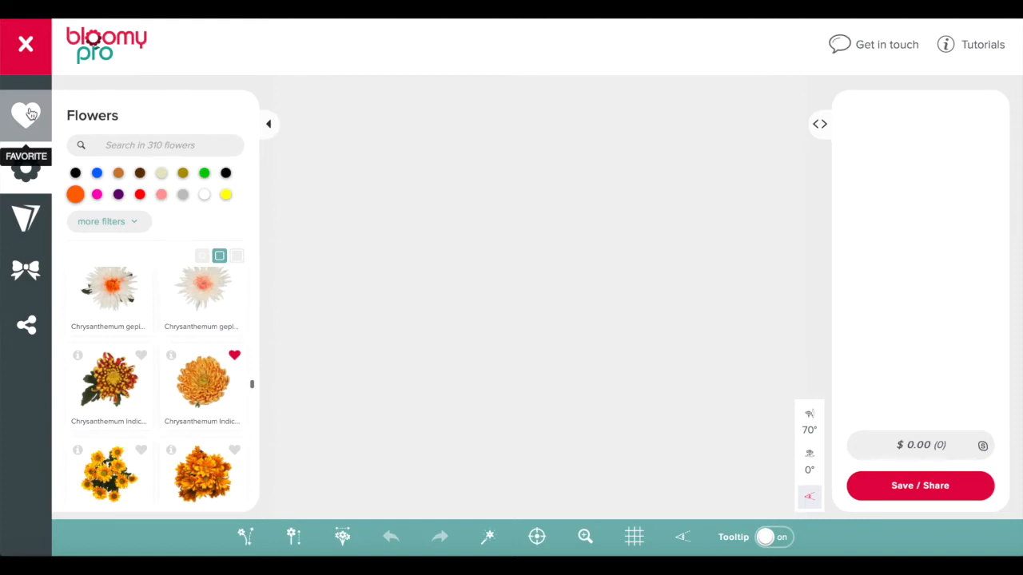
# - Find Dianthus Green Ball and Thlaspi 'Green Bell' among the favorites and add both to the bouquet's flower list
pyautogui.click(29, 114)
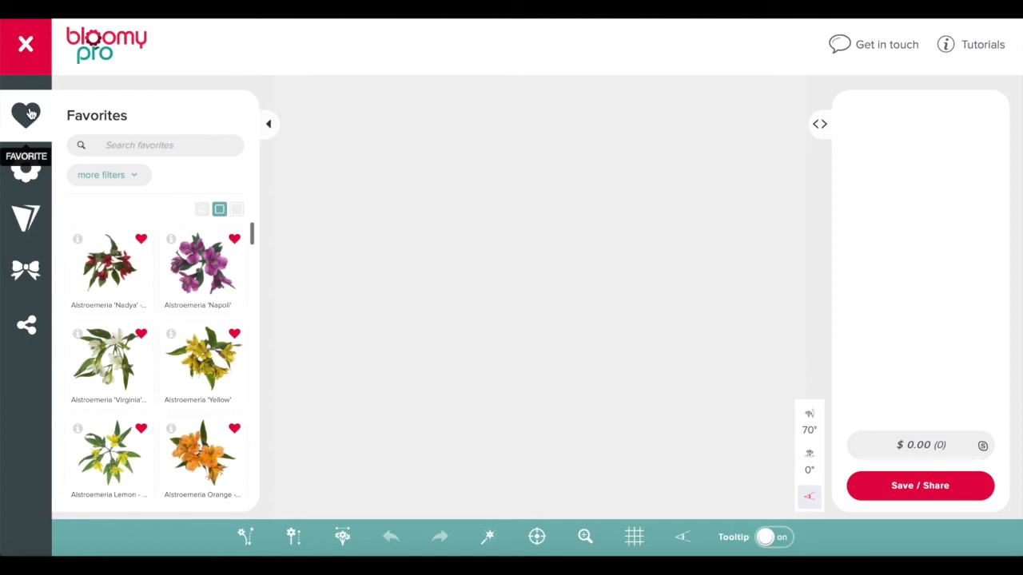
pyautogui.click(122, 146)
pyautogui.write('green ball')
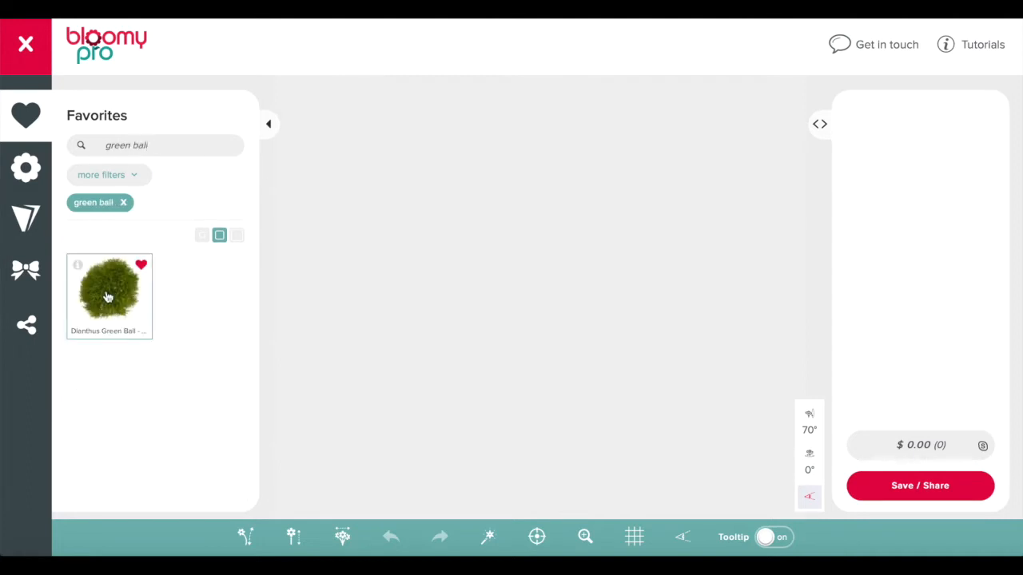
pyautogui.moveTo(108, 298); pyautogui.dragTo(831, 183)
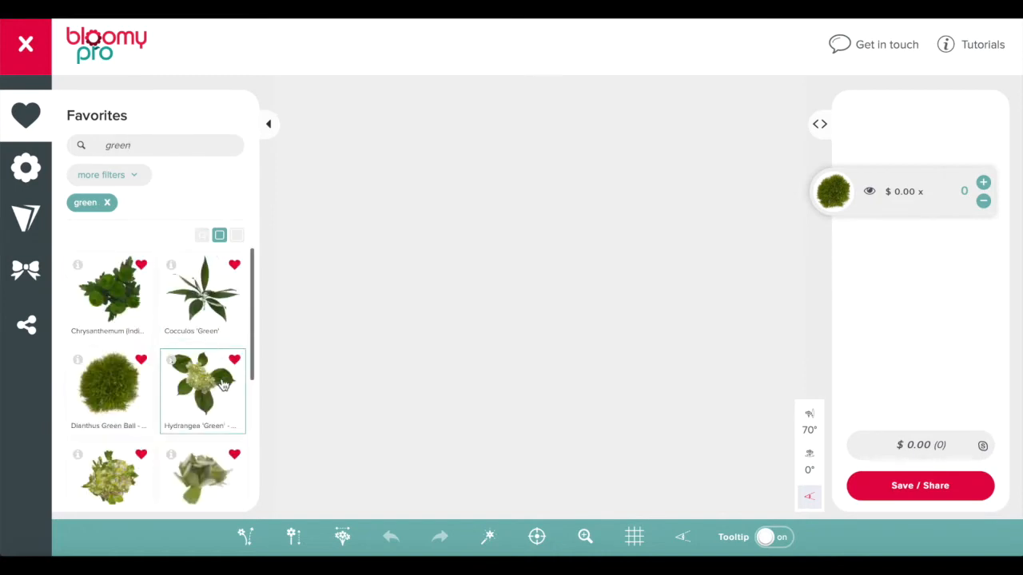
pyautogui.scroll(-5, 224, 386)
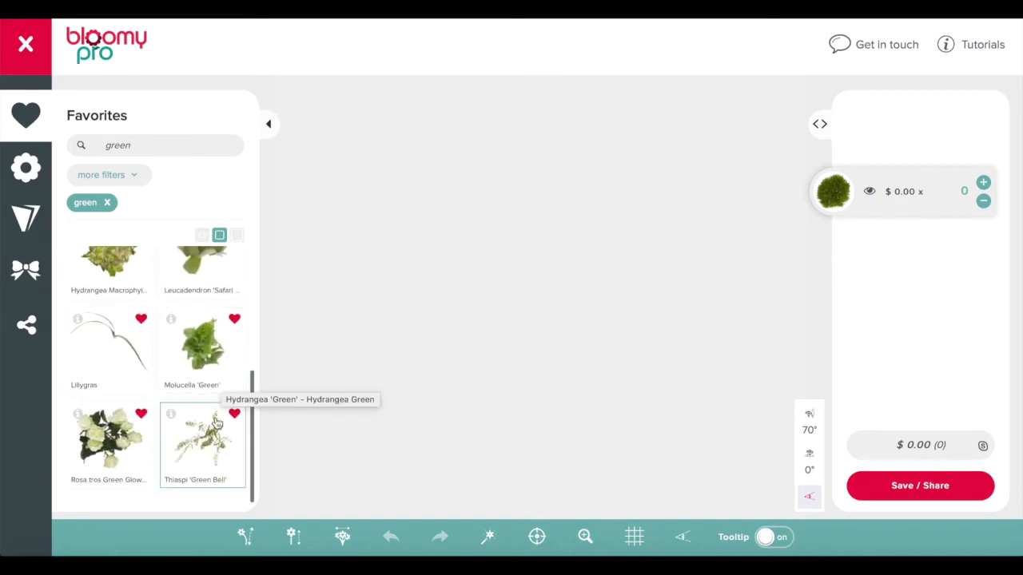
pyautogui.moveTo(217, 433); pyautogui.dragTo(869, 322)
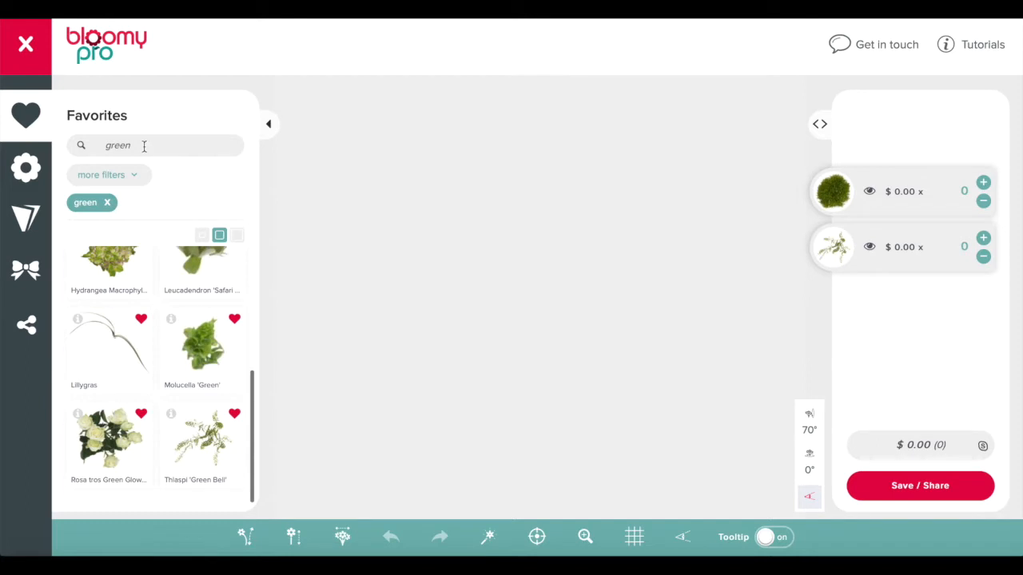
# - Search the favorites for lisianthus using "lisia", then look through the flowers matching "Lis"
pyautogui.press('BackSpace')
pyautogui.press('BackSpace')
pyautogui.press('BackSpace')
pyautogui.press('BackSpace')
pyautogui.write('li')
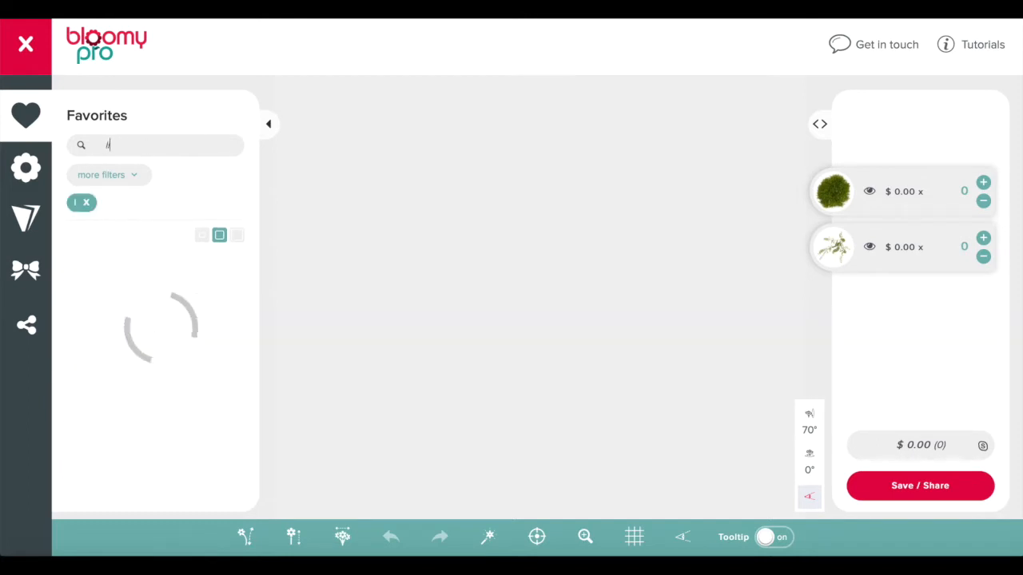
pyautogui.write('sia')
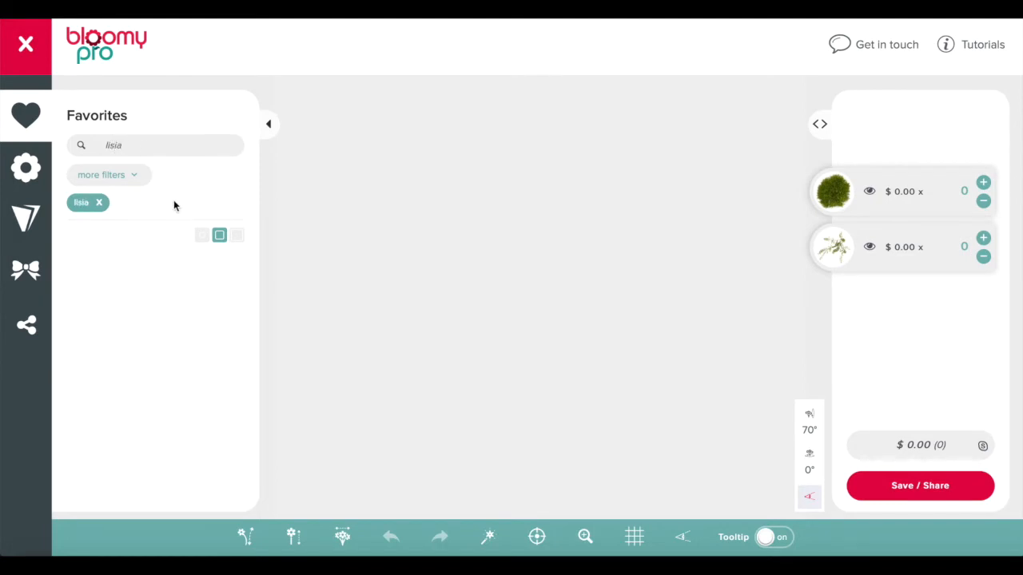
pyautogui.write('n')
pyautogui.write('y')
pyautogui.write('Lis')
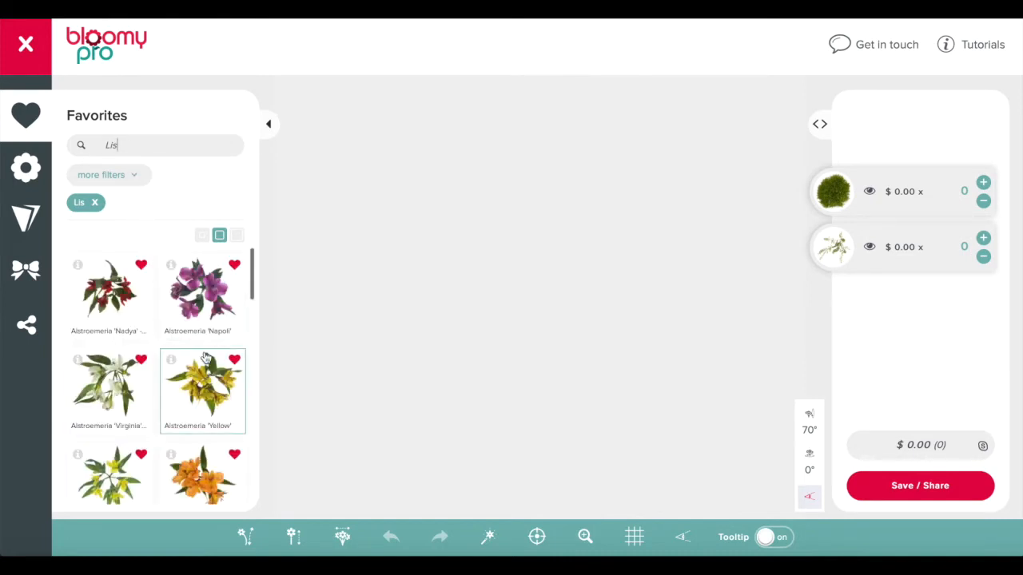
pyautogui.scroll(-5, 203, 358)
pyautogui.scroll(-4, 206, 357)
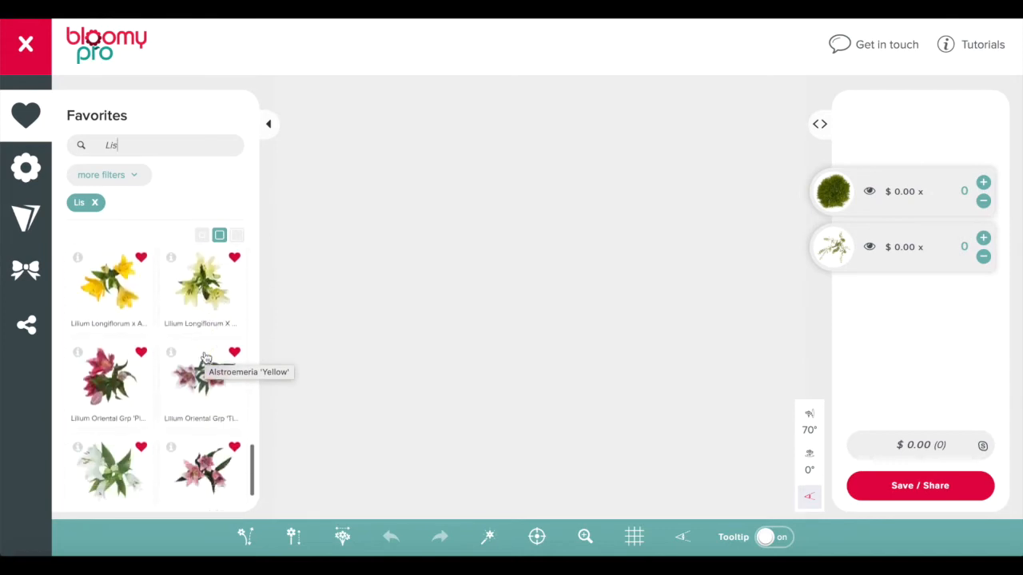
pyautogui.scroll(8, 205, 355)
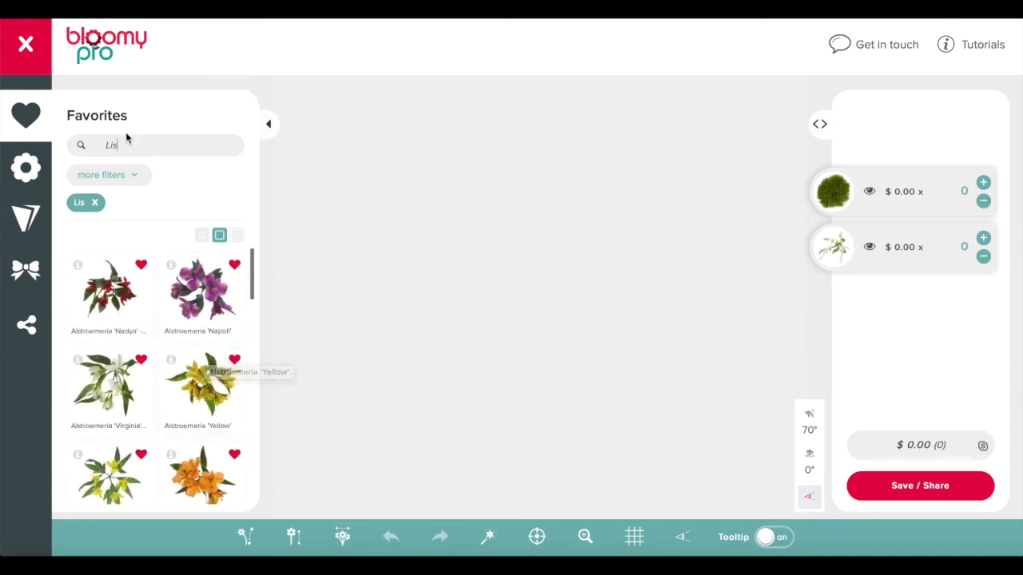
# - Search the favorites for "Lisianthus", then retry with the shorter spellings "Lisi" and "Lisy" and empty the search
pyautogui.press('BackSpace')
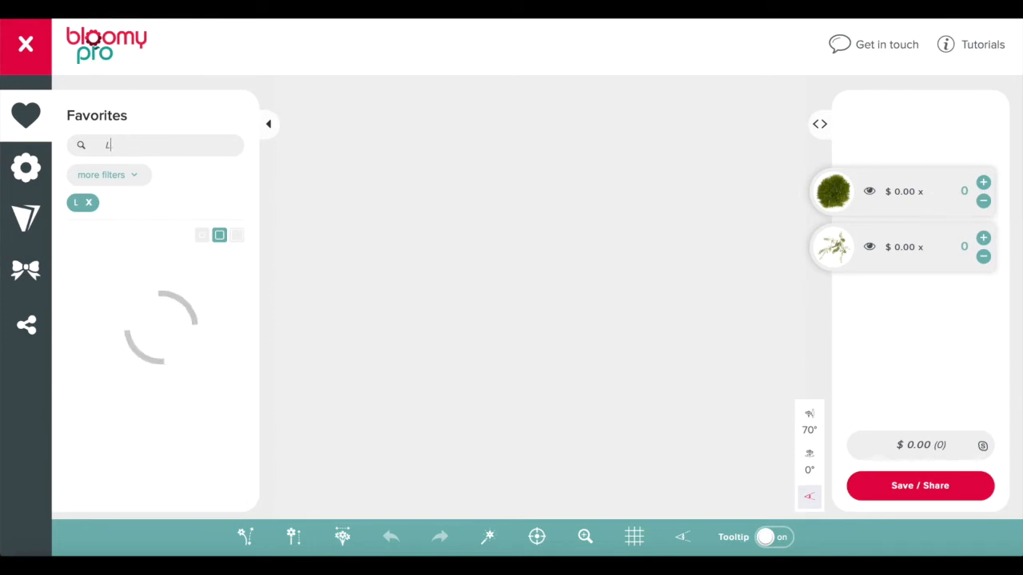
pyautogui.write('isian')
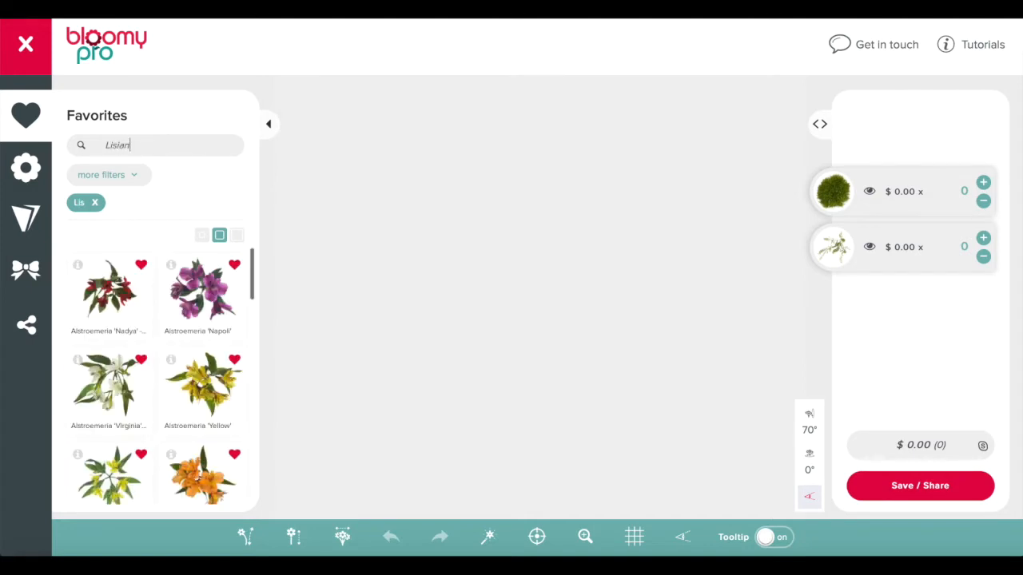
pyautogui.write('thus')
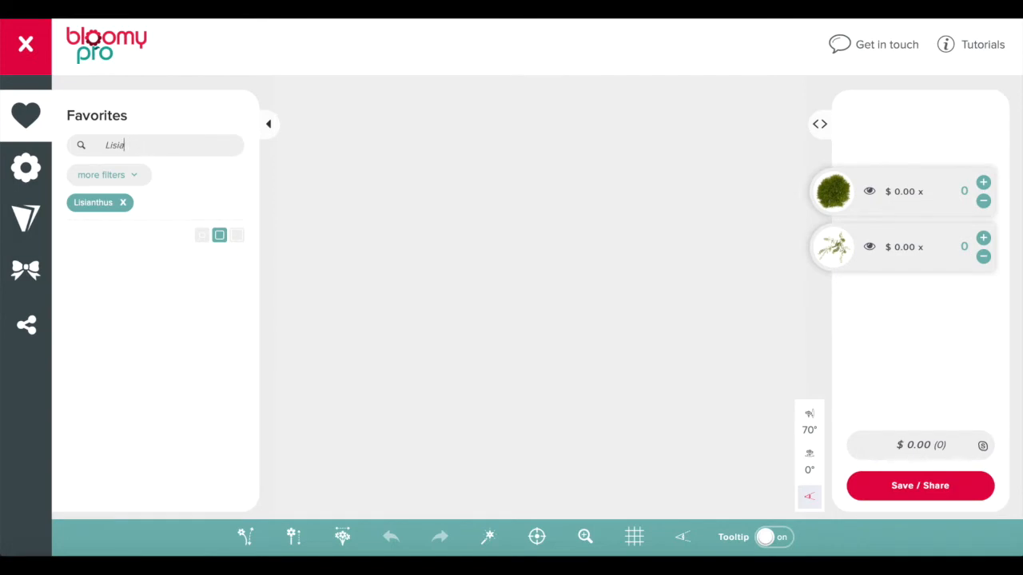
pyautogui.press('BackSpace')
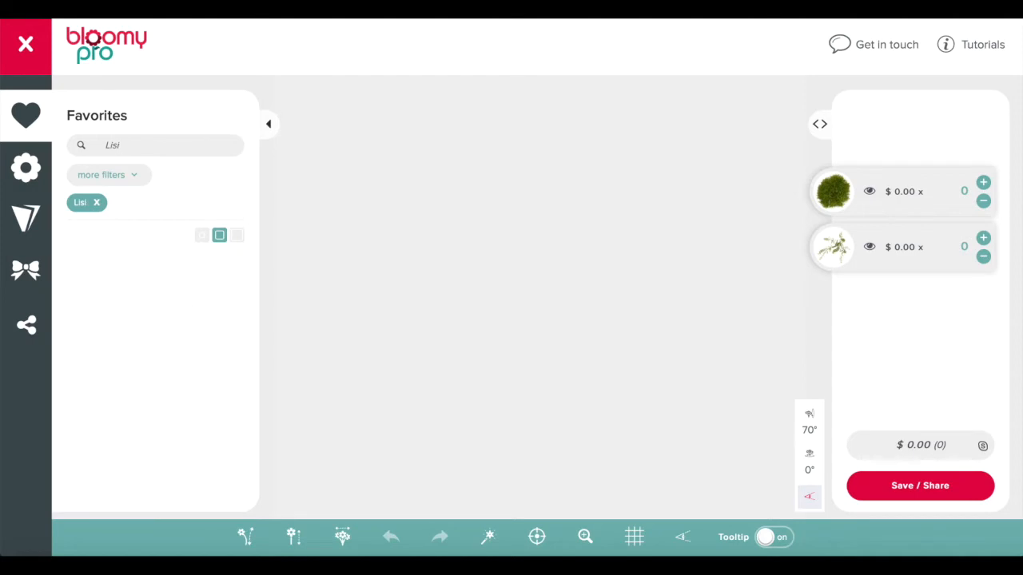
pyautogui.press('BackSpace')
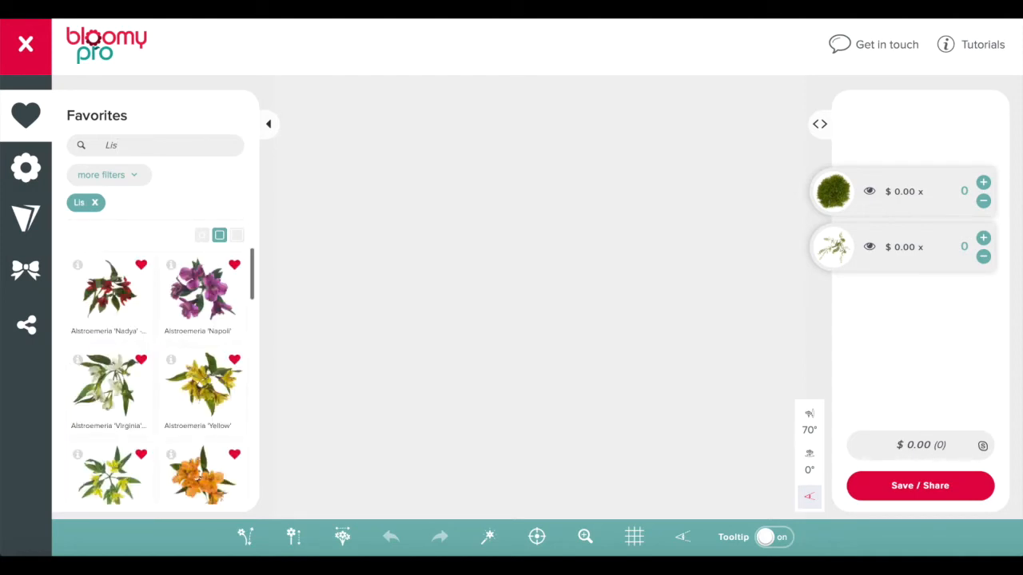
pyautogui.write('y')
pyautogui.press('BackSpace')
pyautogui.press('BackSpace')
pyautogui.press('BackSpace')
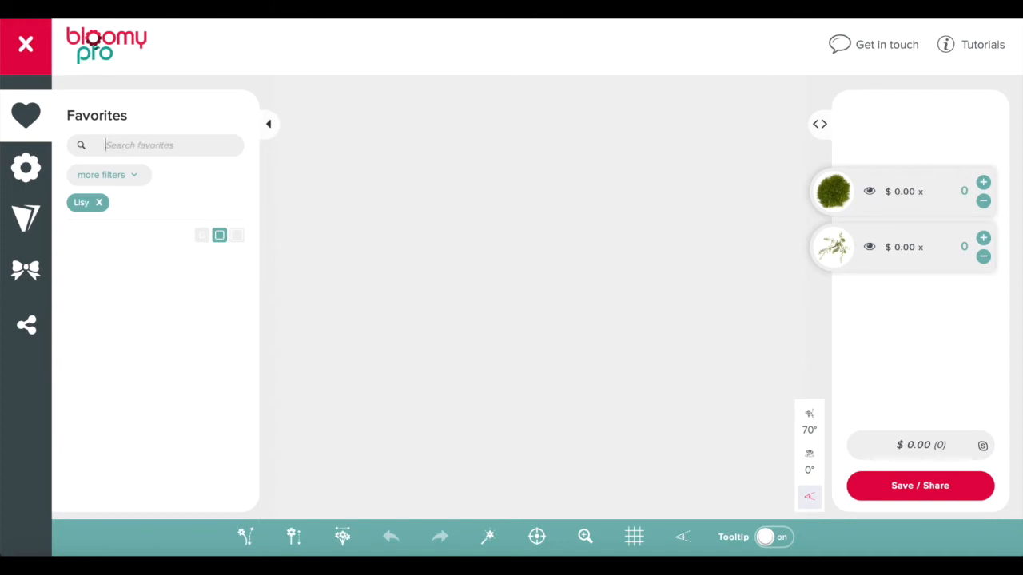
# - Search the full flower catalogue for "lisianthus" and add the cream Eustoma russellianum to the bouquet's flower list
pyautogui.click(30, 177)
pyautogui.click(108, 146)
pyautogui.write('lisiant')
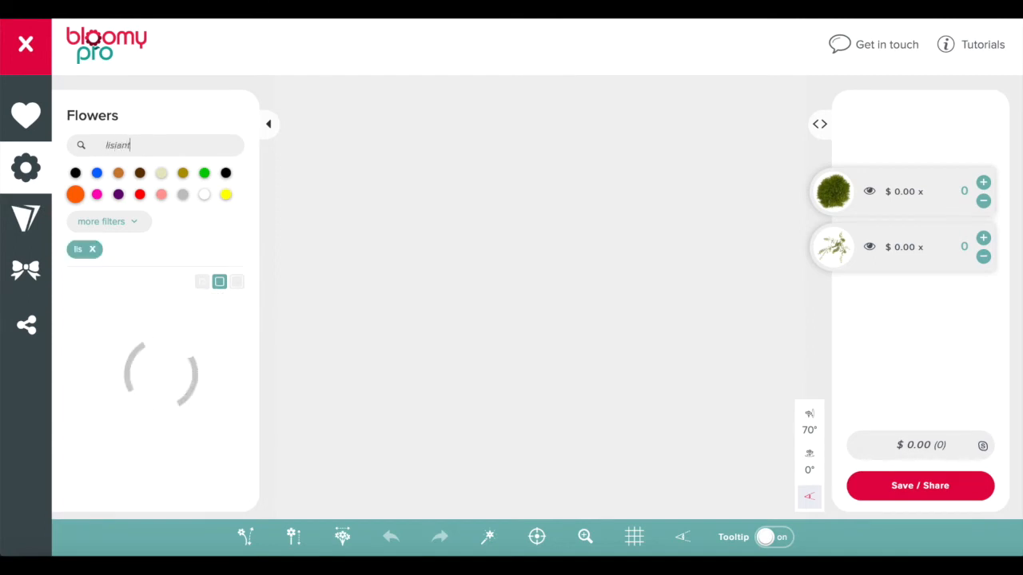
pyautogui.write('hus')
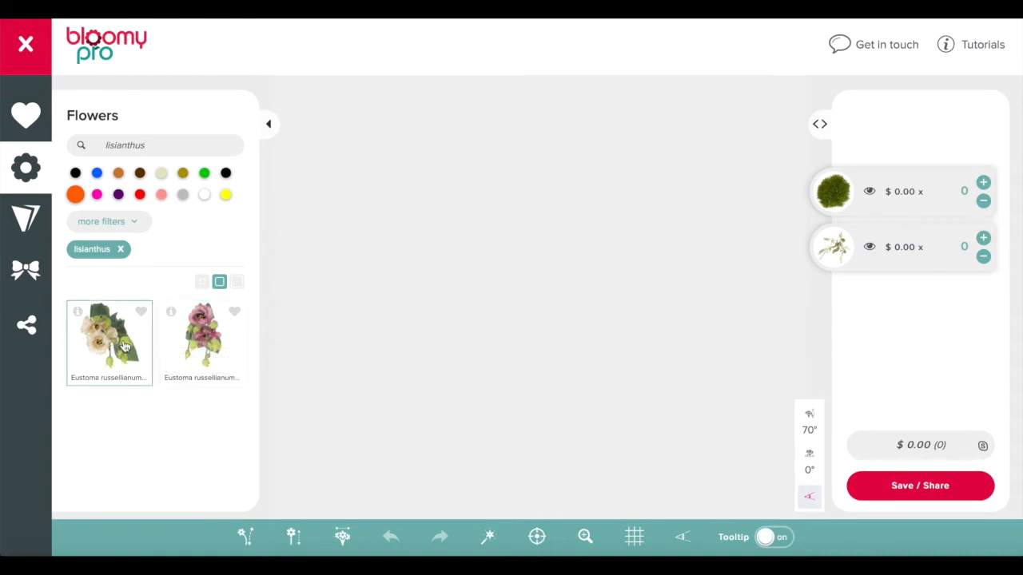
pyautogui.moveTo(123, 343); pyautogui.dragTo(852, 317)
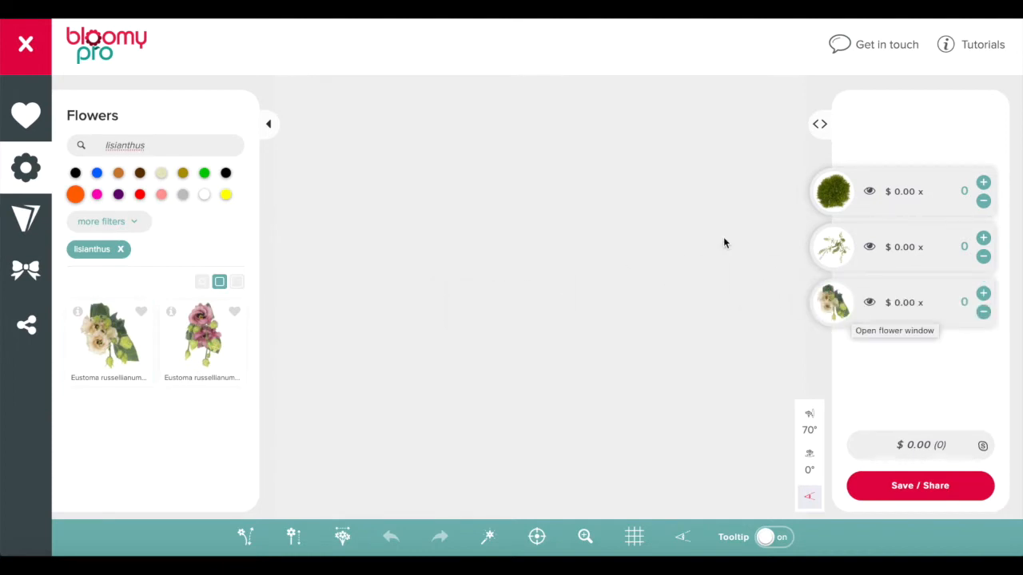
# - Search the favorites for "chrysan" and add Chrysanthemum Indicum Grp geplozen 'Rossano Orange' to the bouquet's flower list
pyautogui.click(40, 117)
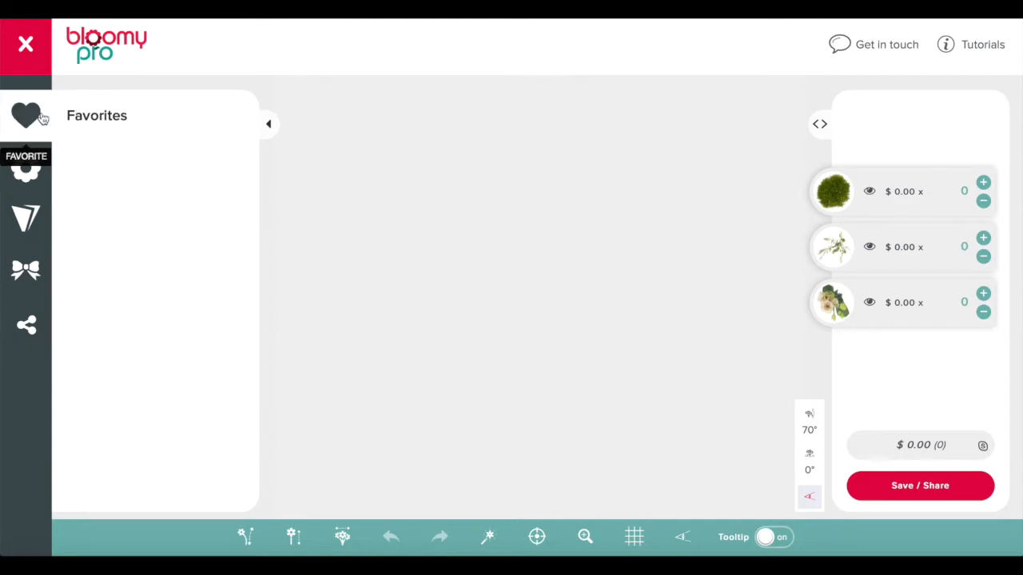
pyautogui.click(150, 148)
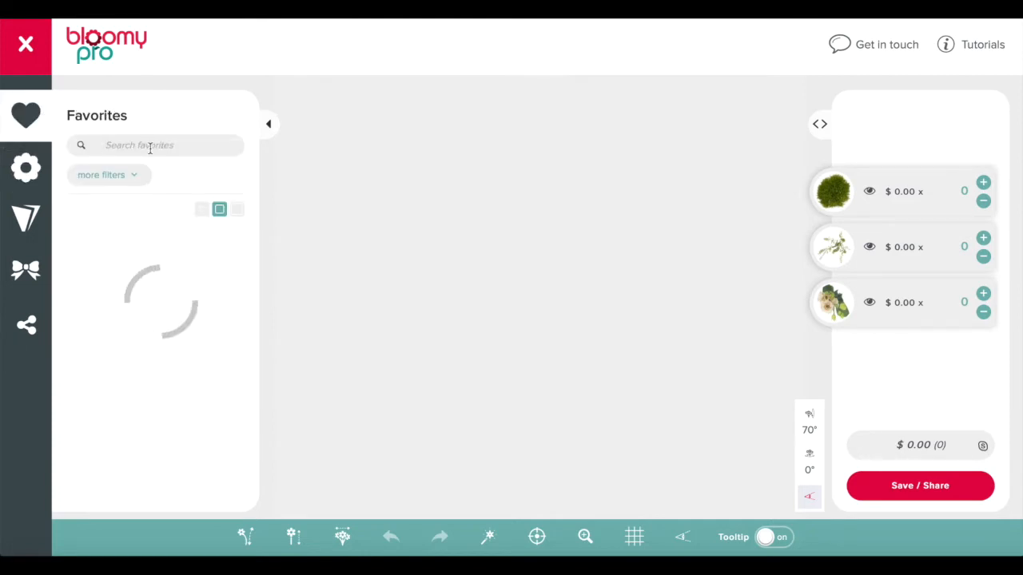
pyautogui.write('chrysa')
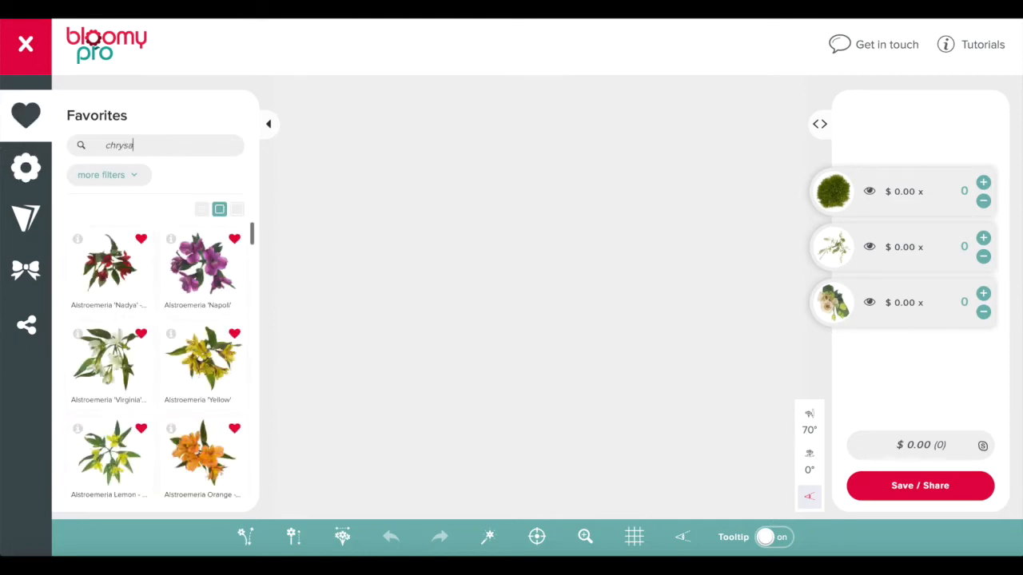
pyautogui.write('n')
pyautogui.press('Return')
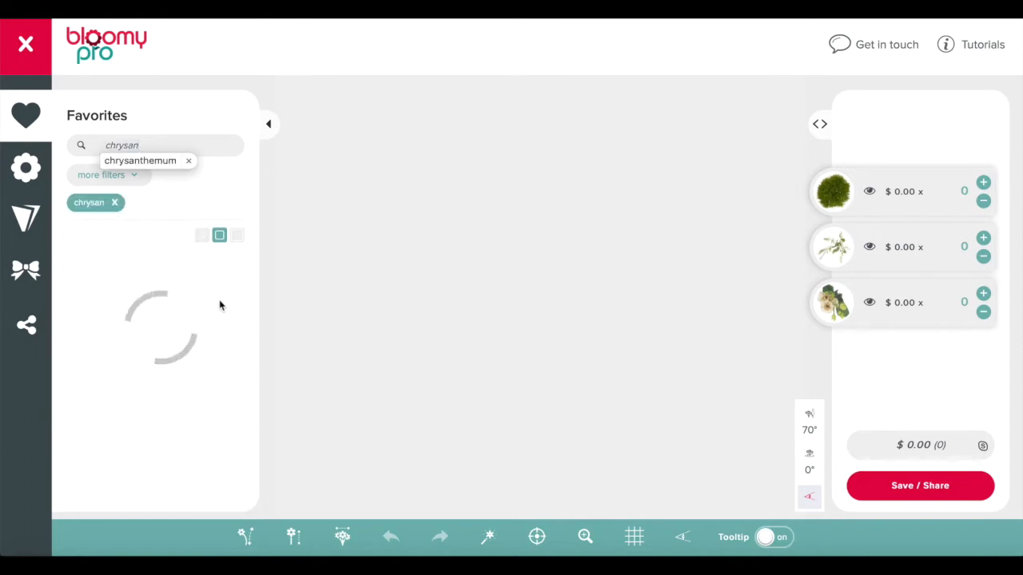
pyautogui.scroll(-3, 221, 305)
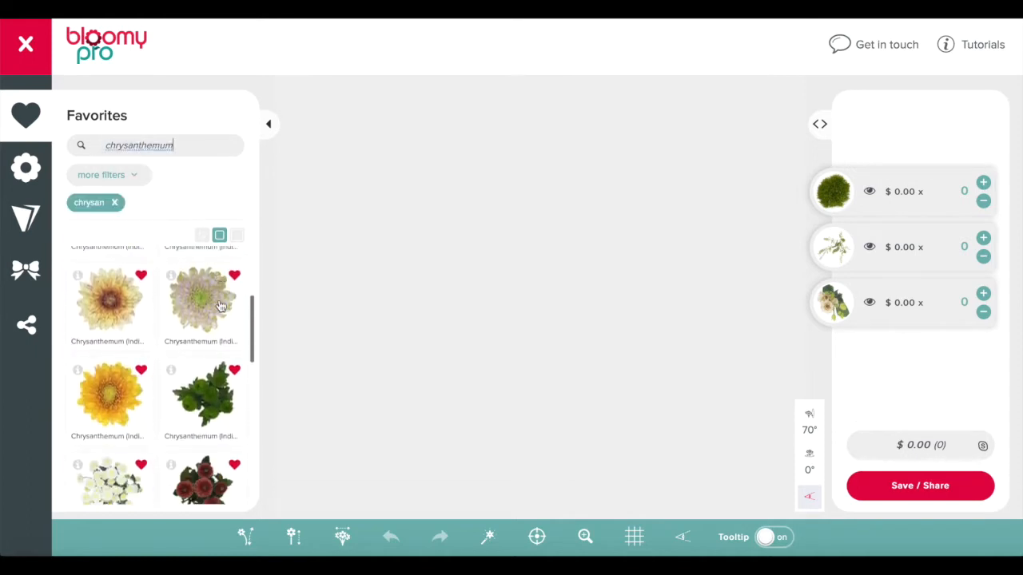
pyautogui.scroll(-1, 221, 306)
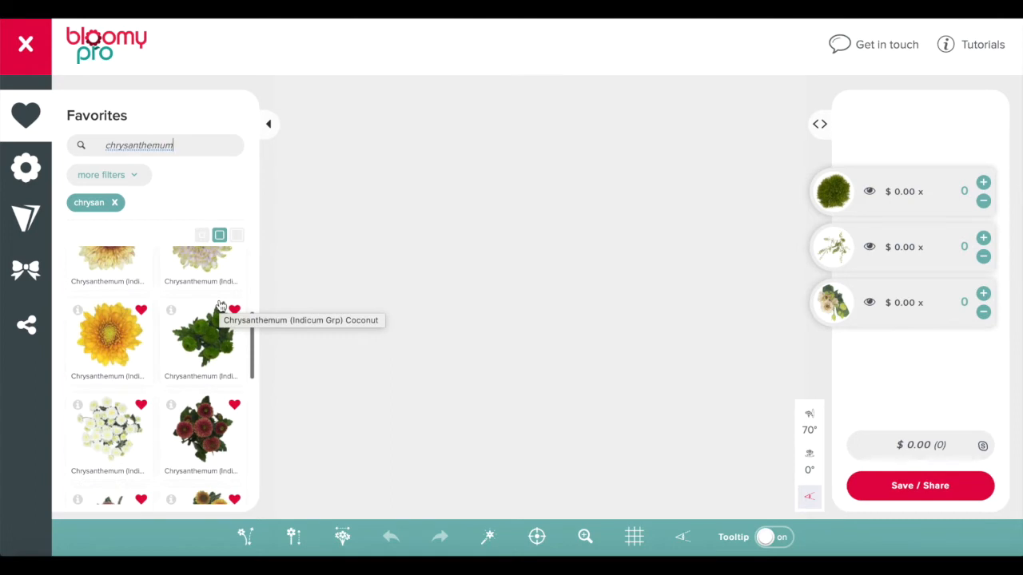
pyautogui.scroll(-5, 221, 305)
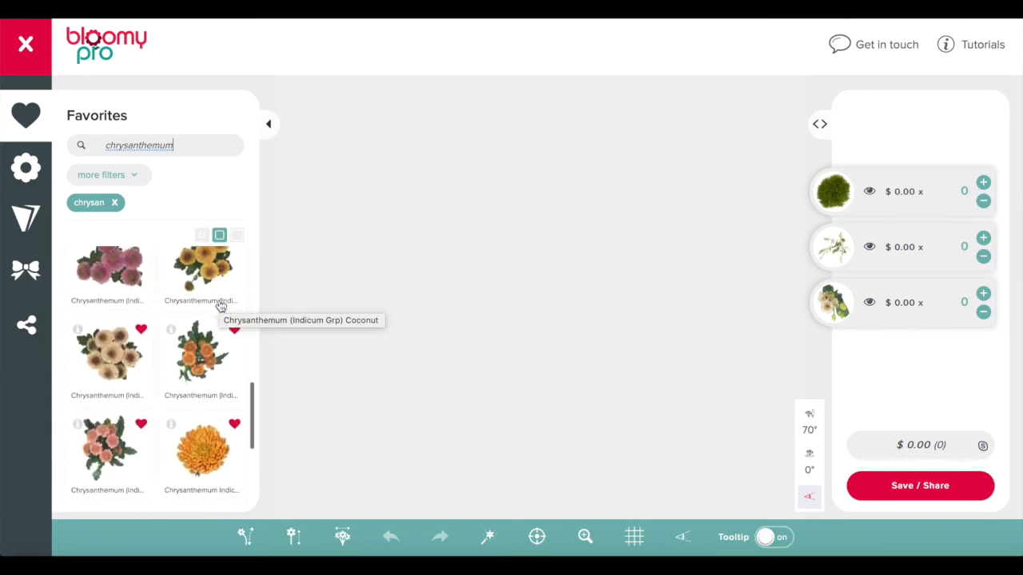
pyautogui.scroll(-2, 221, 307)
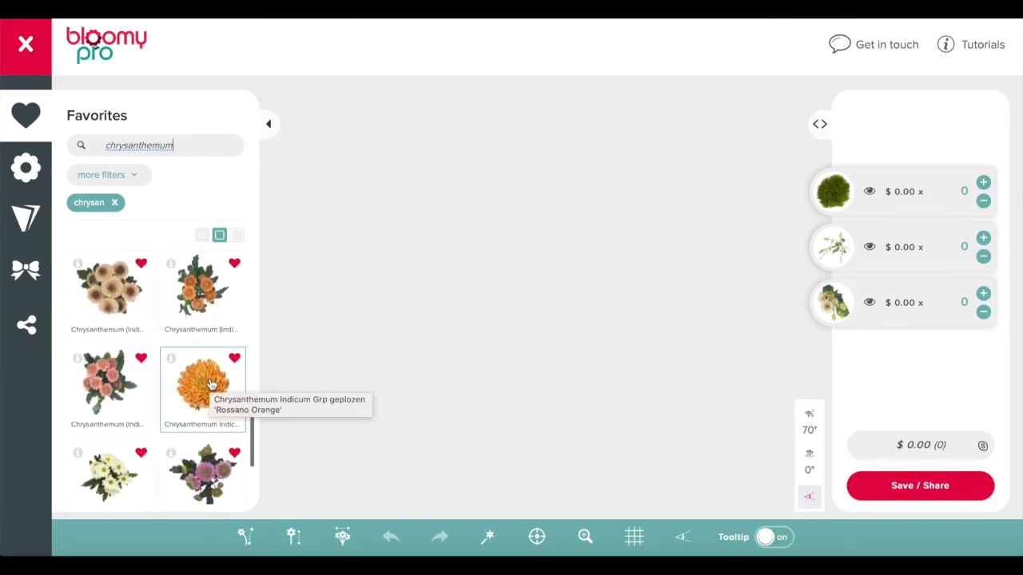
pyautogui.moveTo(210, 385); pyautogui.dragTo(701, 350)
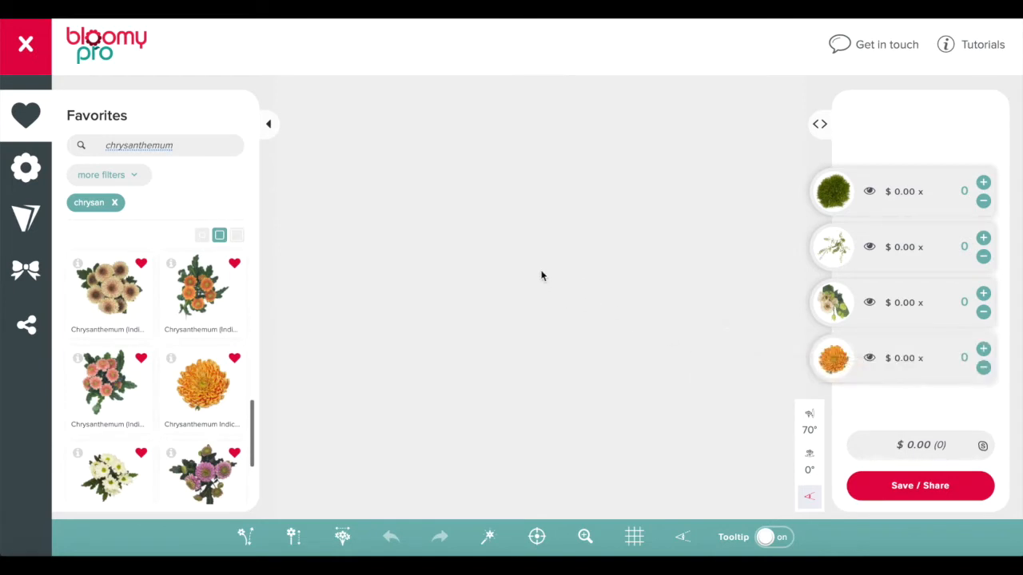
# - Search the favorites for "lily" and add the orange Lilium Longiflorum to the bouquet's flower list
pyautogui.click(179, 146)
pyautogui.press('BackSpace')
pyautogui.press('BackSpace')
pyautogui.press('BackSpace')
pyautogui.press('BackSpace')
pyautogui.press('BackSpace')
pyautogui.press('BackSpace')
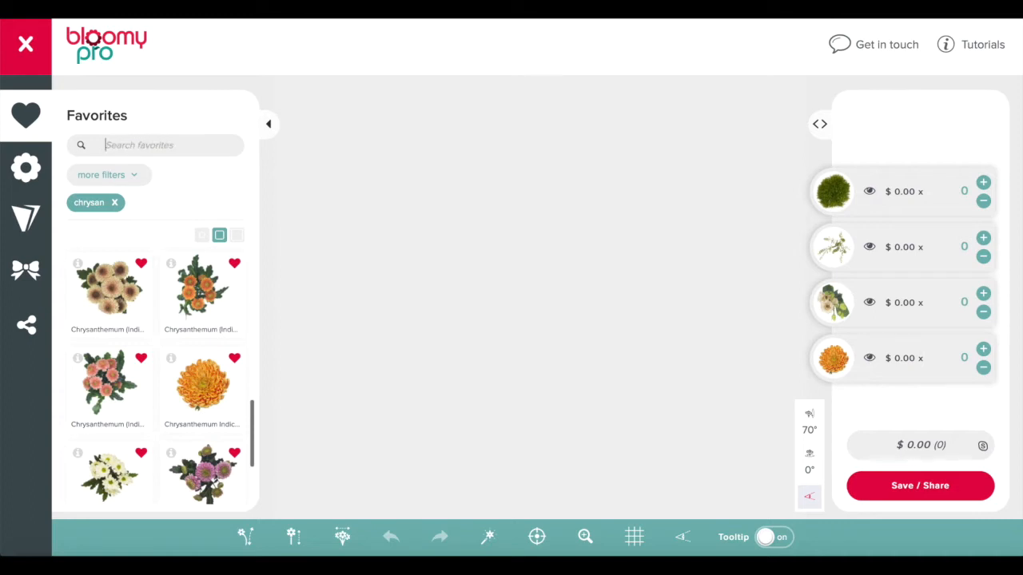
pyautogui.write('lily')
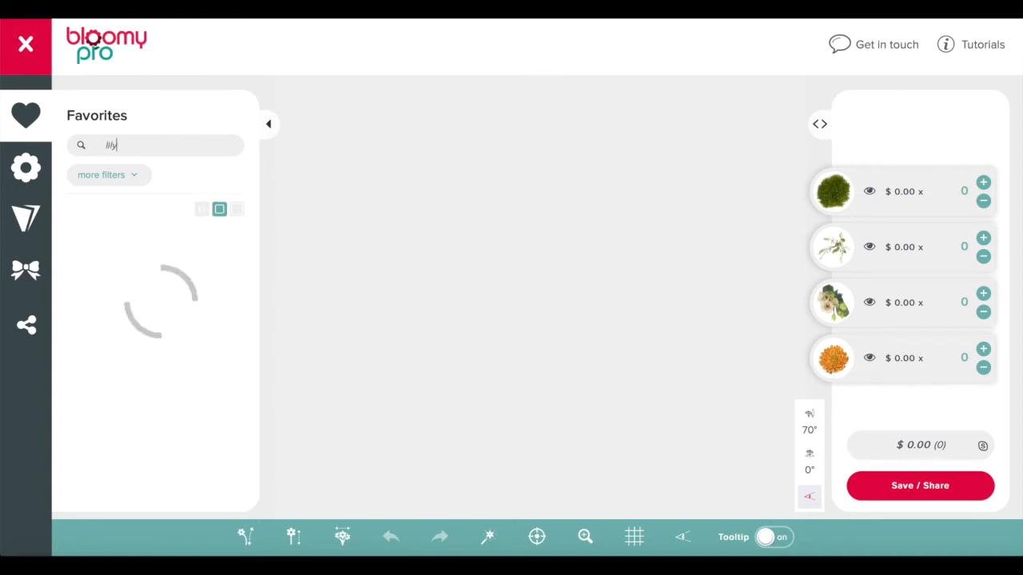
pyautogui.press('Return')
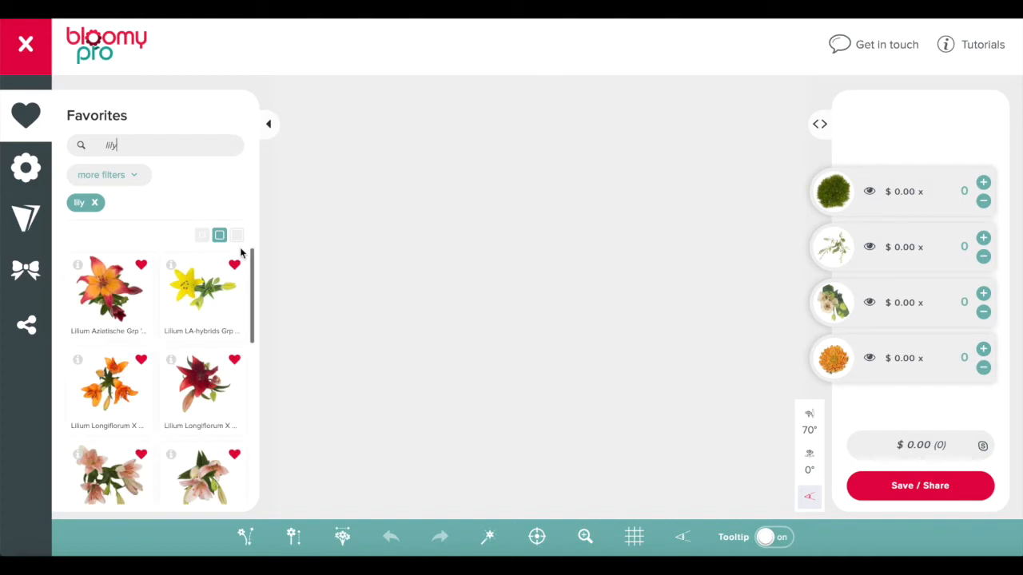
pyautogui.moveTo(134, 384); pyautogui.dragTo(587, 365)
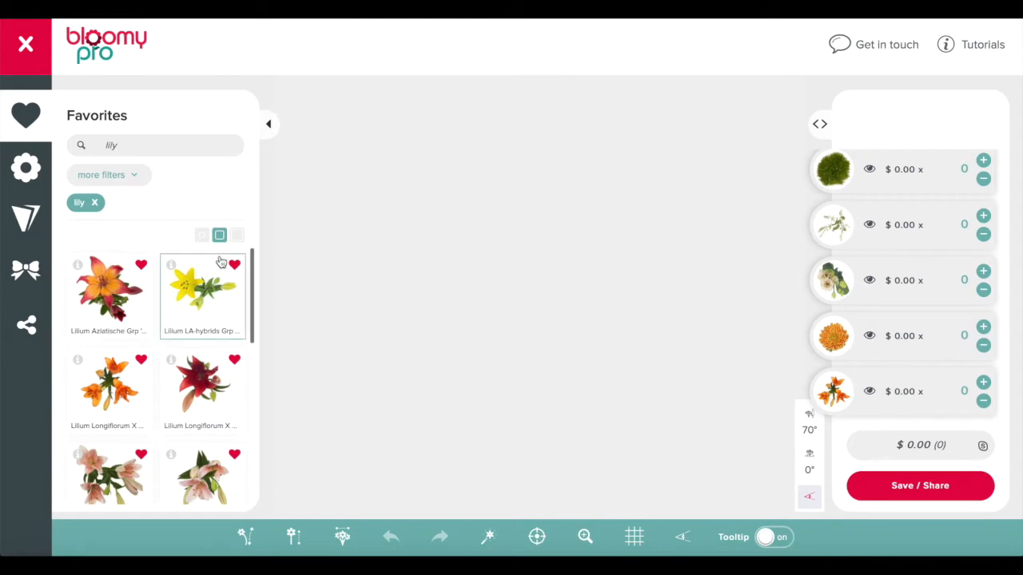
# - Search the favorites for "zantedeschia" and add the orange Zantedeschia to the bouquet's flower list
pyautogui.click(108, 145)
pyautogui.write('zantedeschia')
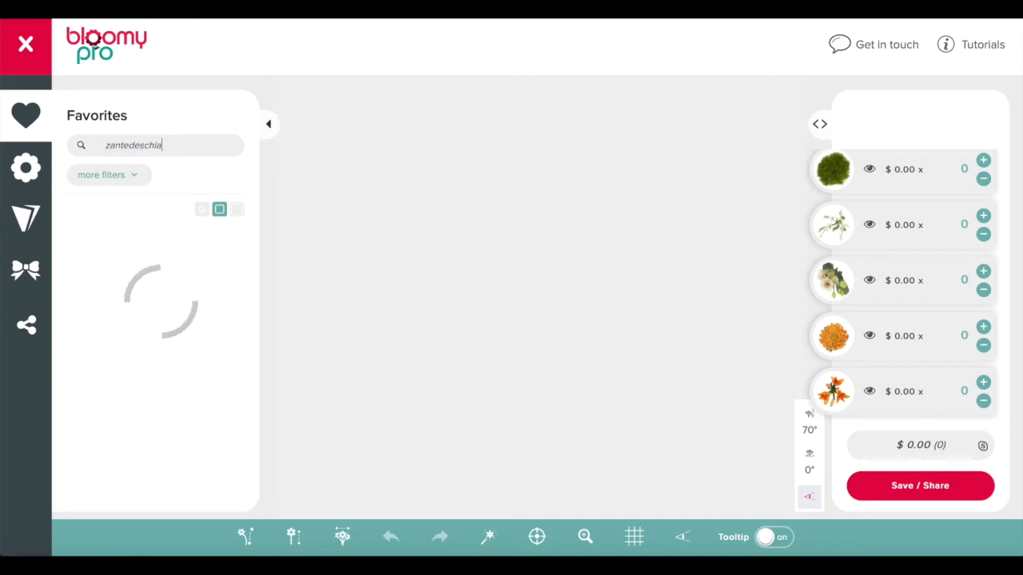
pyautogui.press('Return')
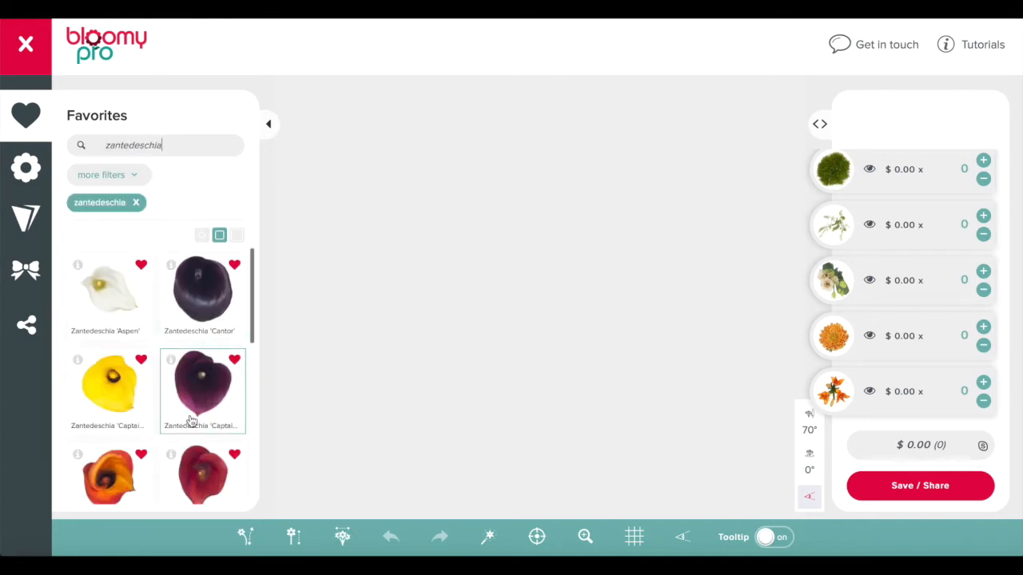
pyautogui.moveTo(125, 473); pyautogui.dragTo(776, 415)
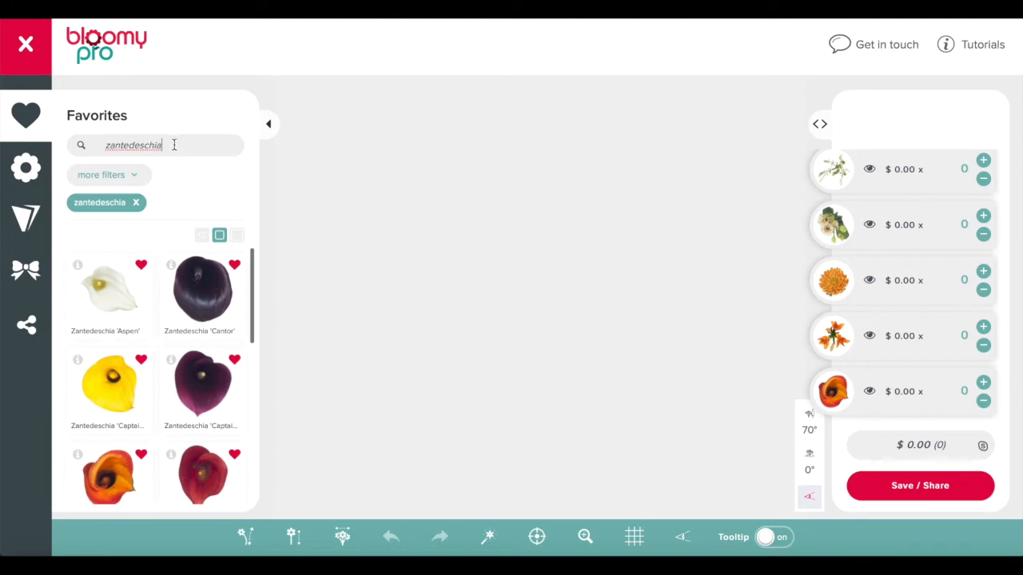
# - Search the favorites for "gerbera" and add the peach Gerbera 'Pomponi Bebob' to the bouquet's flower list
pyautogui.press('BackSpace')
pyautogui.press('BackSpace')
pyautogui.write('gerbera')
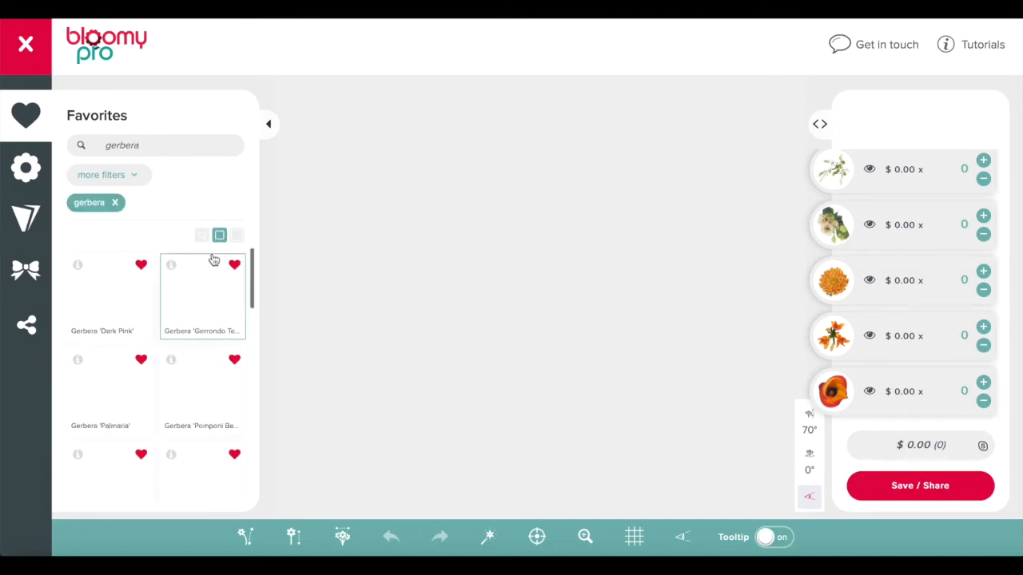
pyautogui.scroll(-5, 221, 400)
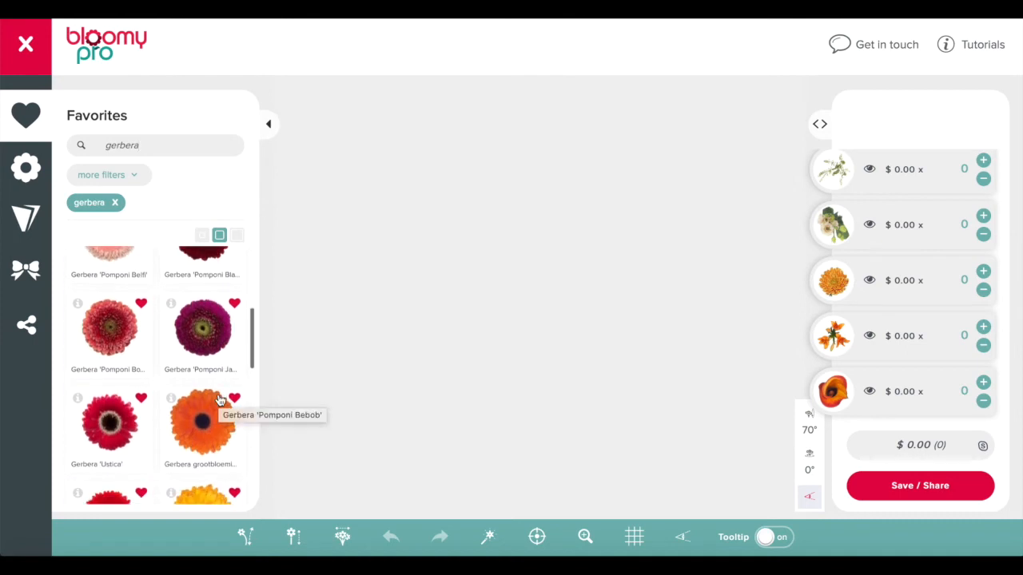
pyautogui.scroll(-5, 221, 399)
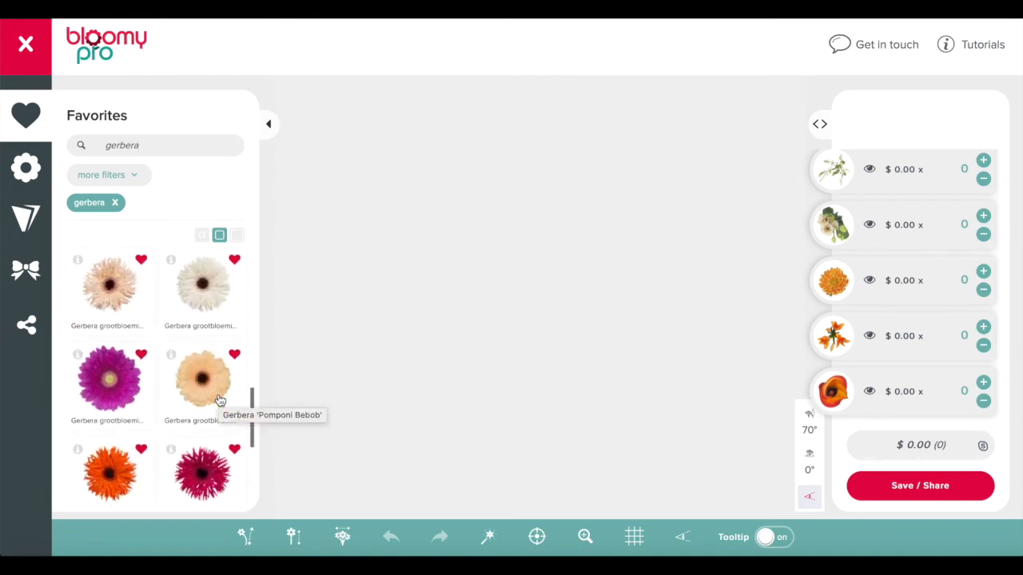
pyautogui.scroll(5, 220, 399)
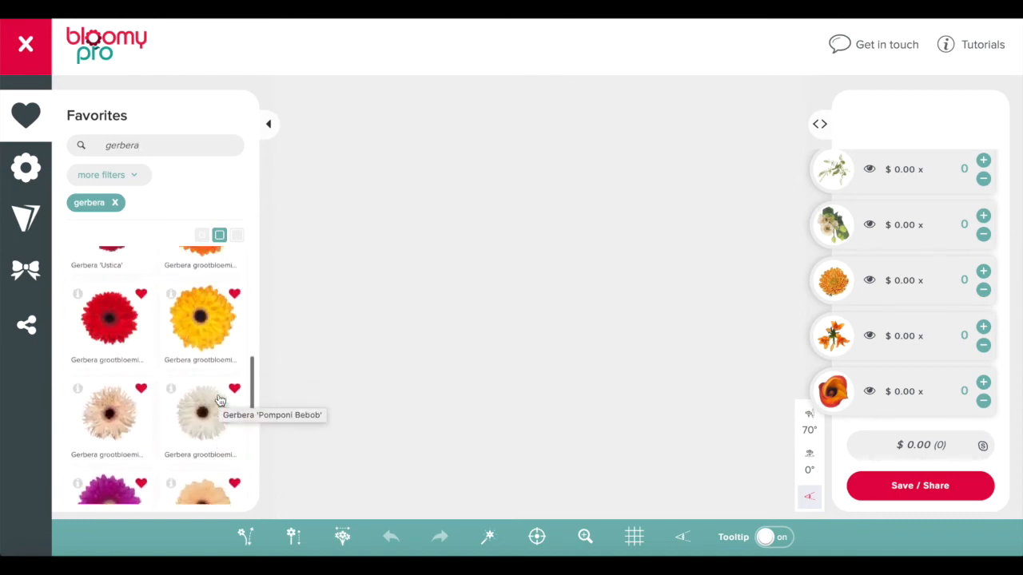
pyautogui.scroll(3, 221, 400)
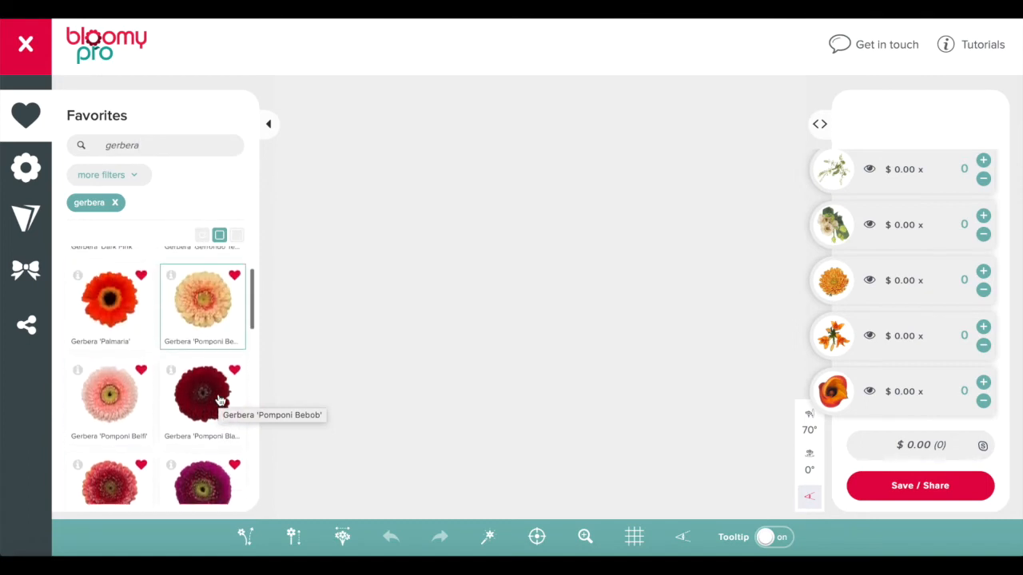
pyautogui.moveTo(705, 365); pyautogui.dragTo(705, 364)
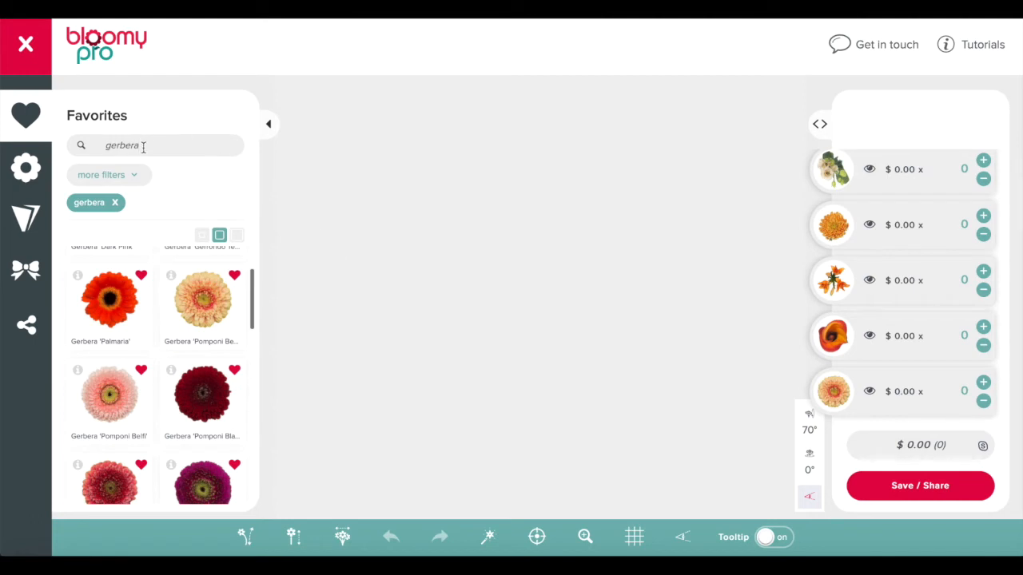
# - Search the favorites for "salal", add Salal to the bouquet's flower list, and collapse the favorites
pyautogui.write('salal')
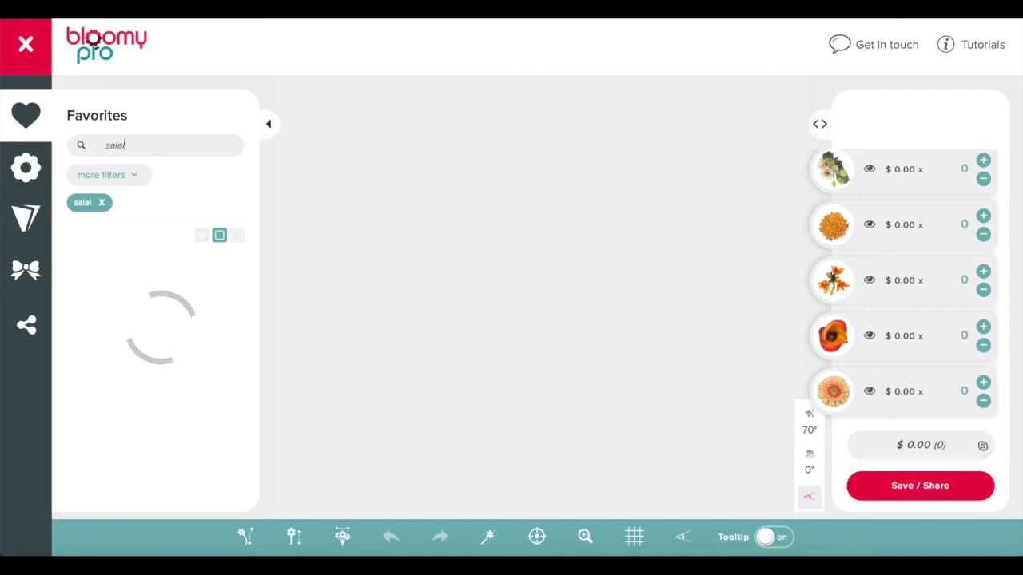
pyautogui.moveTo(134, 288); pyautogui.dragTo(603, 373)
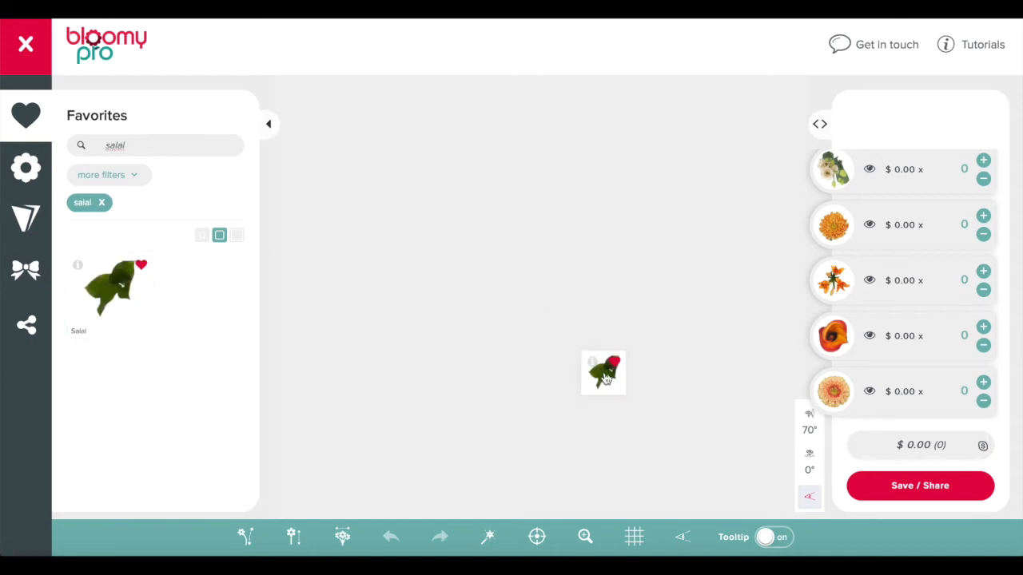
pyautogui.click(269, 125)
# - Place one orange lily at the bouquet's centre and tuck three Salal stems closely around it
pyautogui.moveTo(837, 229); pyautogui.dragTo(512, 223)
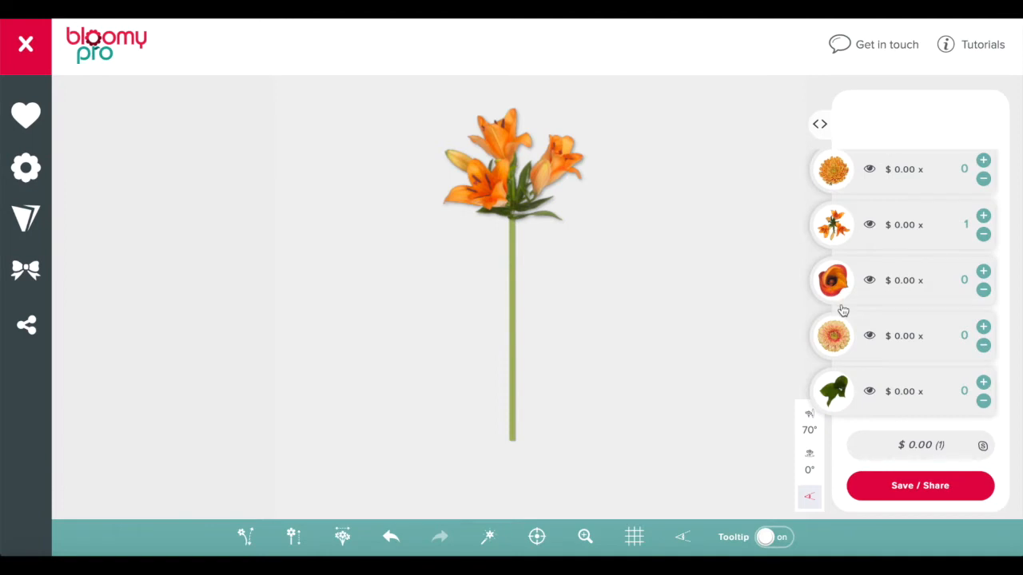
pyautogui.moveTo(835, 392); pyautogui.dragTo(597, 168)
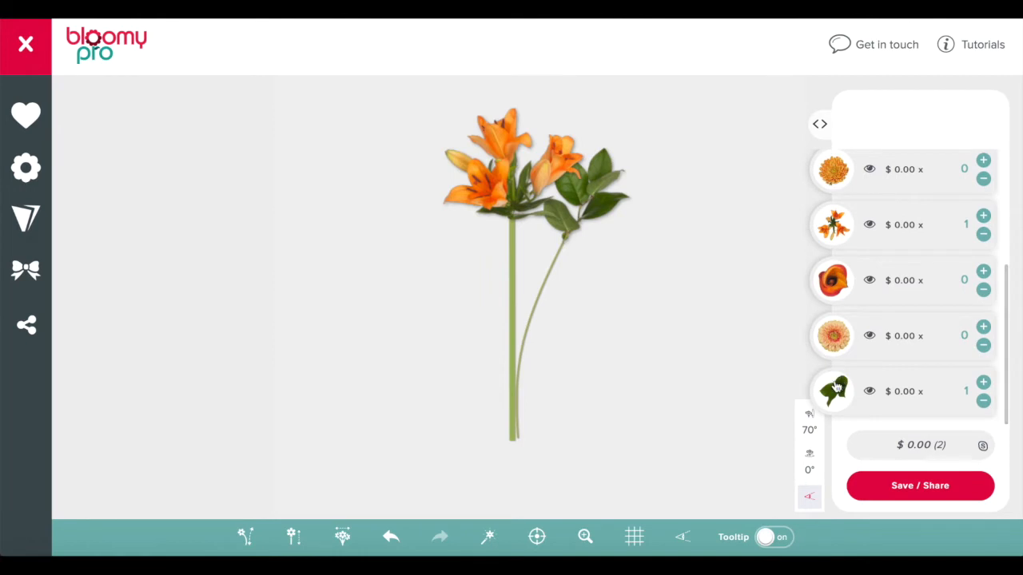
pyautogui.moveTo(828, 386); pyautogui.dragTo(485, 170)
pyautogui.moveTo(831, 392); pyautogui.dragTo(497, 201)
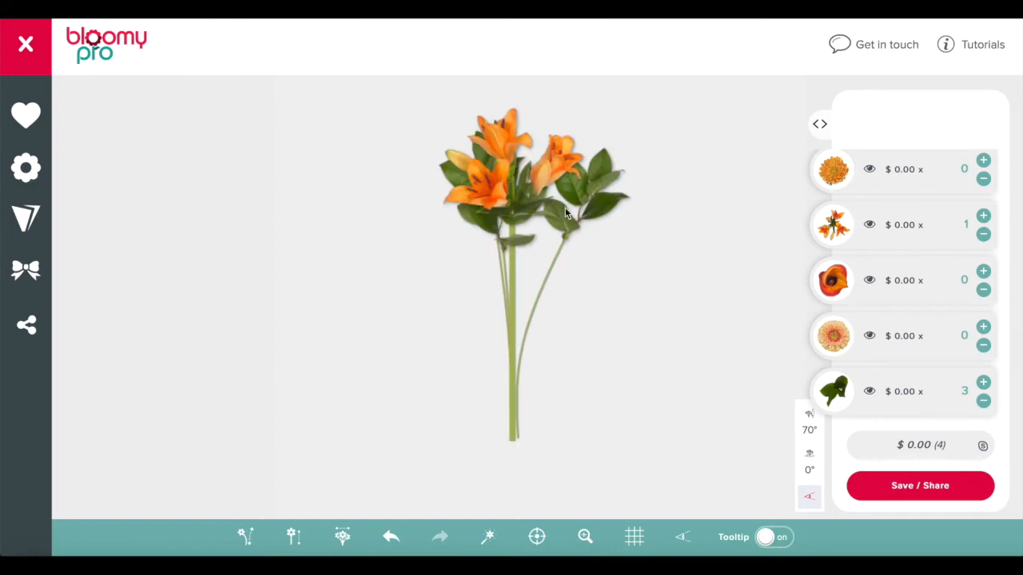
pyautogui.moveTo(592, 195); pyautogui.dragTo(548, 194)
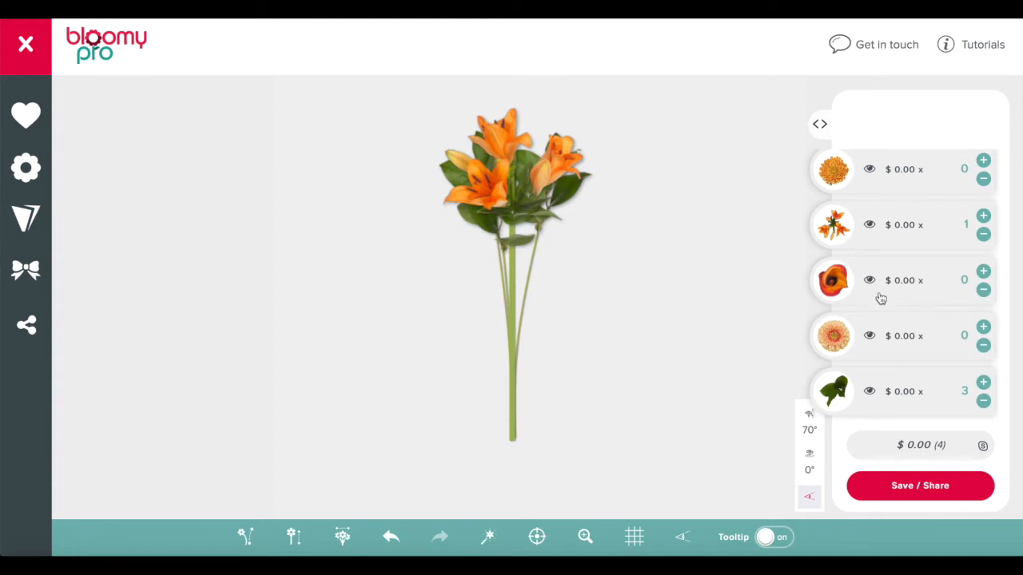
# - Add three Dianthus Green Ball flowers around the lily: upper right, left, and front centre just below the blooms
pyautogui.scroll(3, 880, 298)
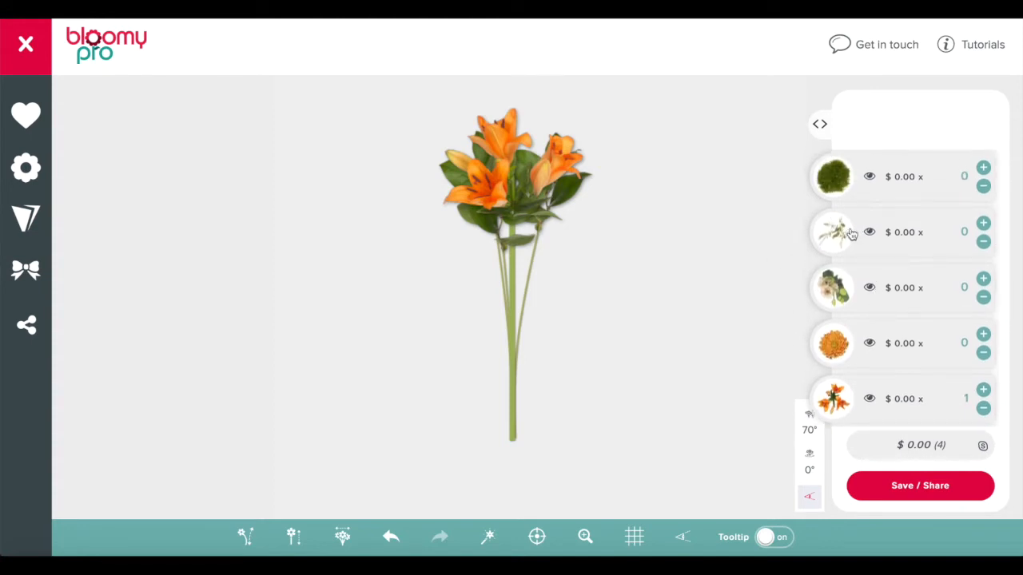
pyautogui.moveTo(836, 180); pyautogui.dragTo(562, 158)
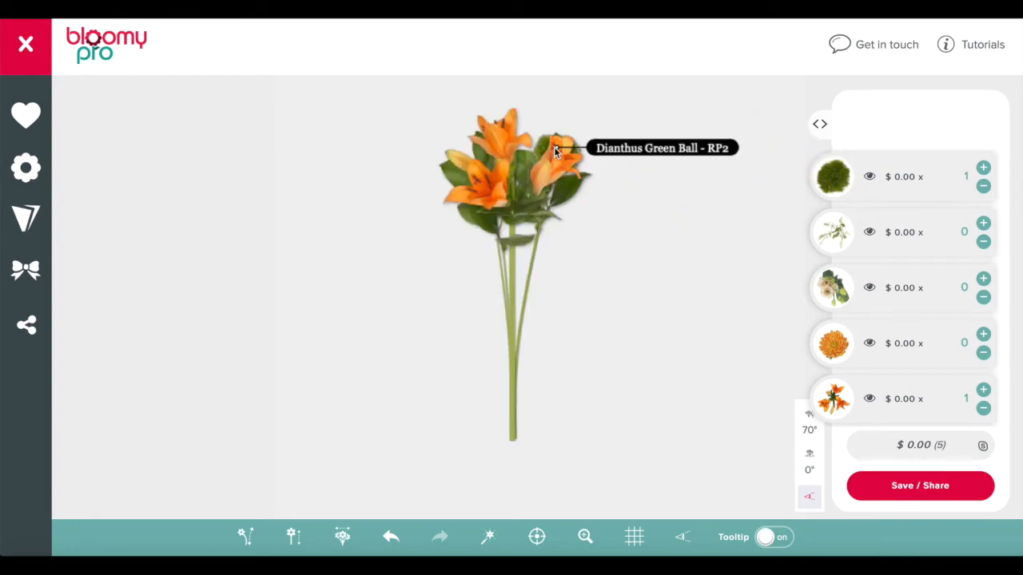
pyautogui.moveTo(556, 147); pyautogui.dragTo(542, 141)
pyautogui.moveTo(840, 180); pyautogui.dragTo(455, 193)
pyautogui.moveTo(836, 179); pyautogui.dragTo(535, 256)
pyautogui.moveTo(525, 199); pyautogui.dragTo(525, 197)
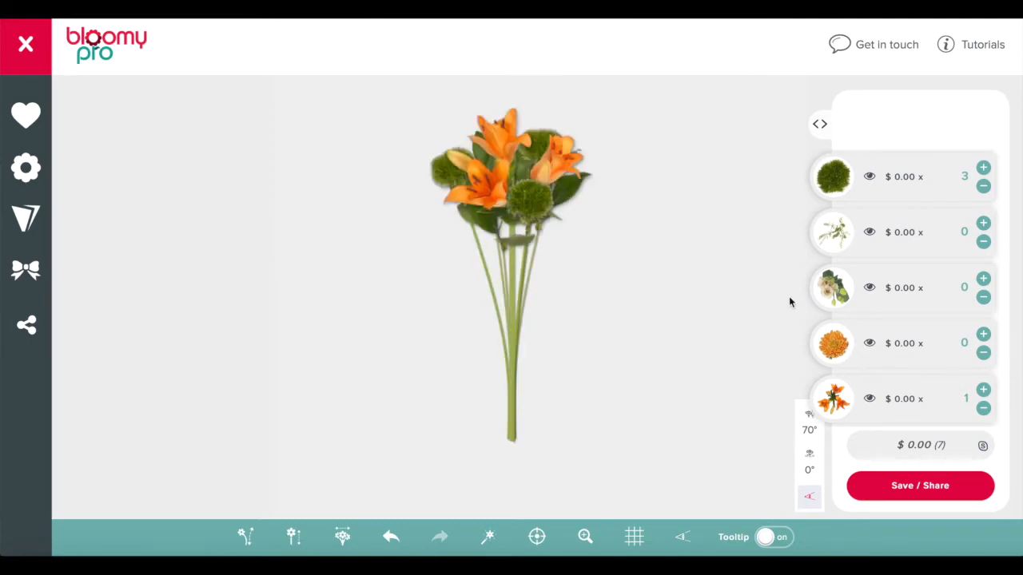
# - Add three cream Eustoma stems to the bouquet, at its right edge, lower left and upper left
pyautogui.moveTo(831, 294); pyautogui.dragTo(569, 208)
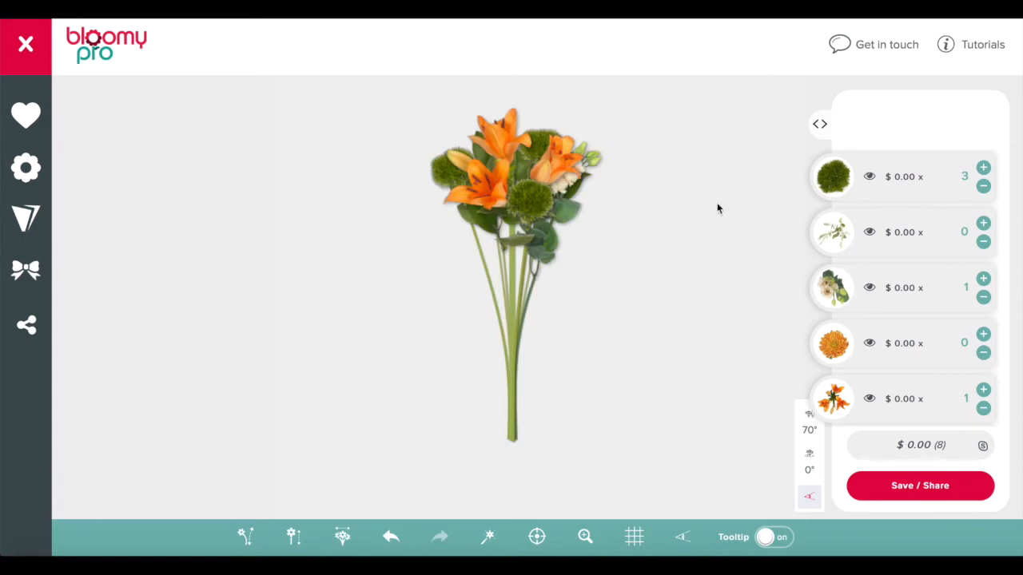
pyautogui.moveTo(583, 173); pyautogui.dragTo(593, 174)
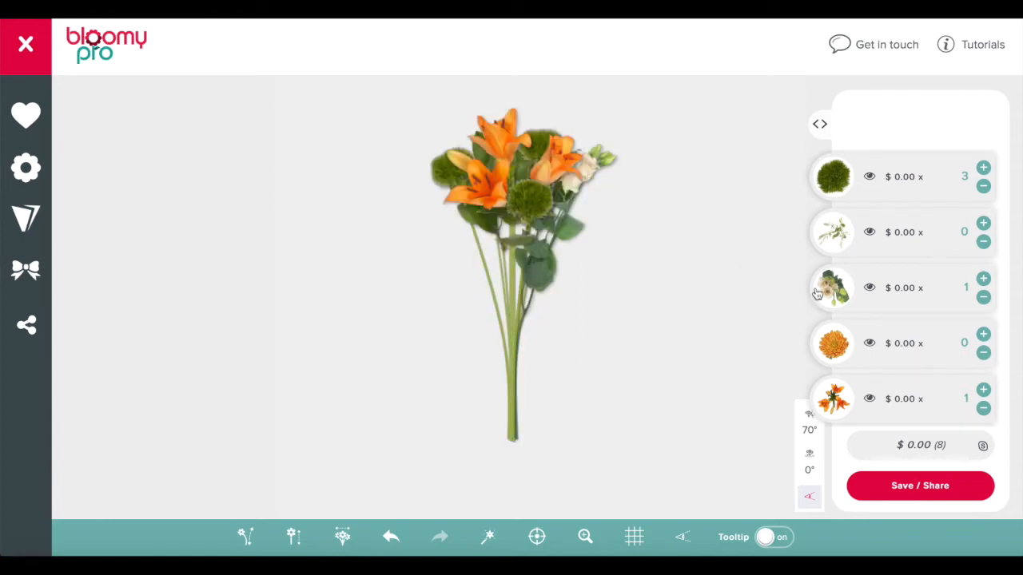
pyautogui.moveTo(833, 293); pyautogui.dragTo(471, 249)
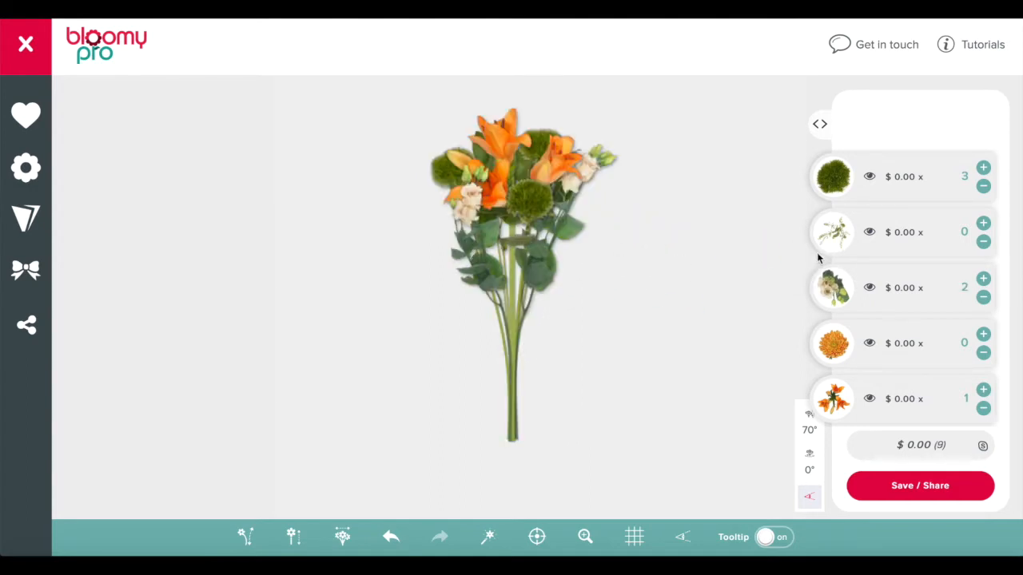
pyautogui.moveTo(469, 199); pyautogui.dragTo(475, 192)
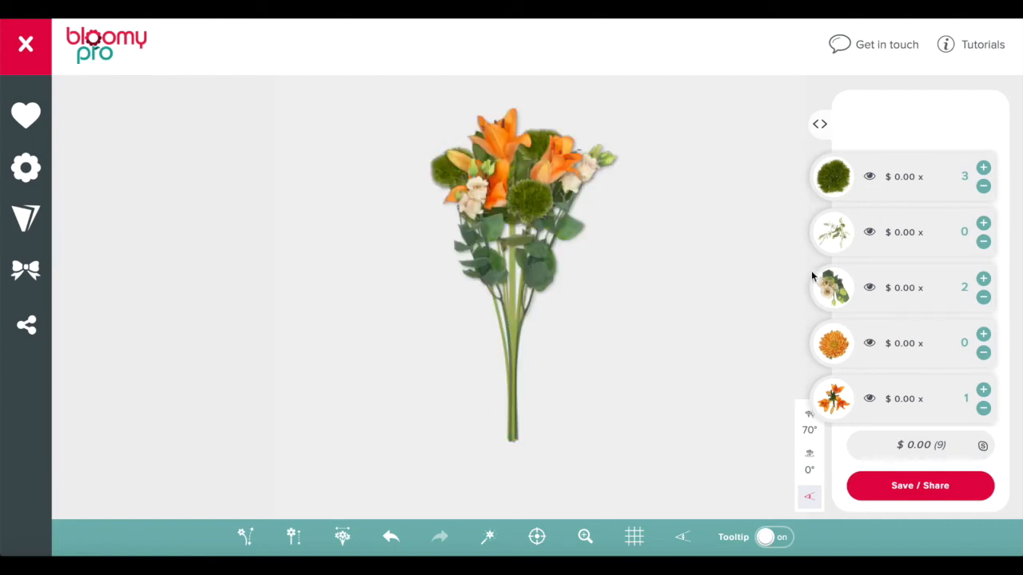
pyautogui.moveTo(831, 289); pyautogui.dragTo(482, 132)
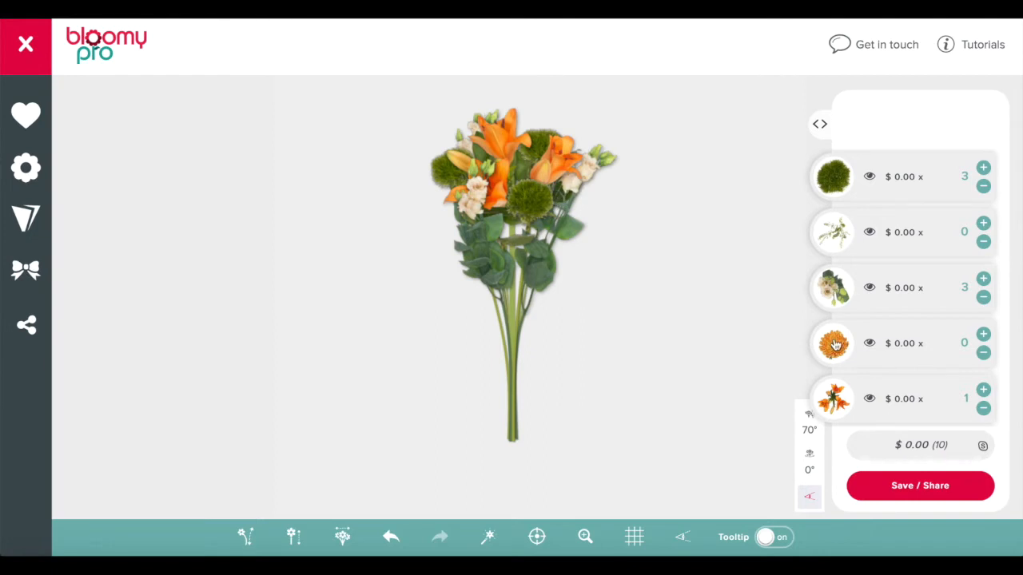
# - Add three orange chrysanthemums to the bouquet, at the right, the lower-left front and the top
pyautogui.moveTo(834, 348); pyautogui.dragTo(571, 237)
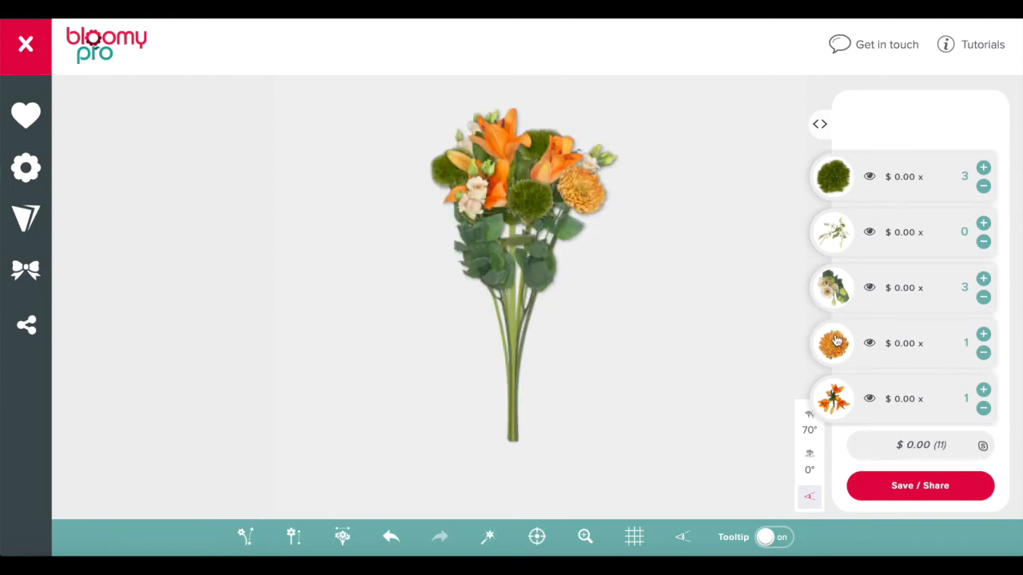
pyautogui.moveTo(834, 342); pyautogui.dragTo(497, 278)
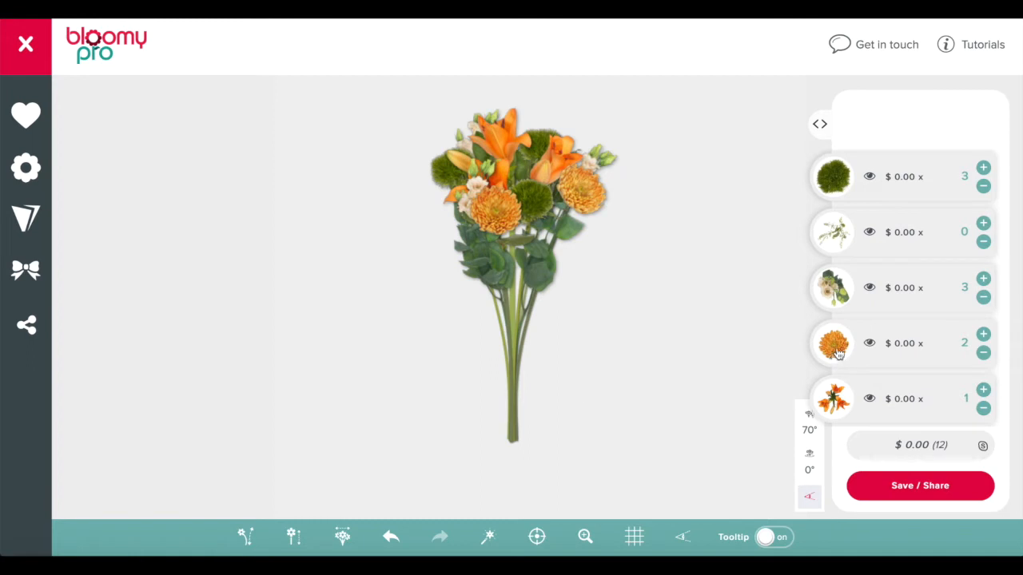
pyautogui.moveTo(837, 345); pyautogui.dragTo(507, 116)
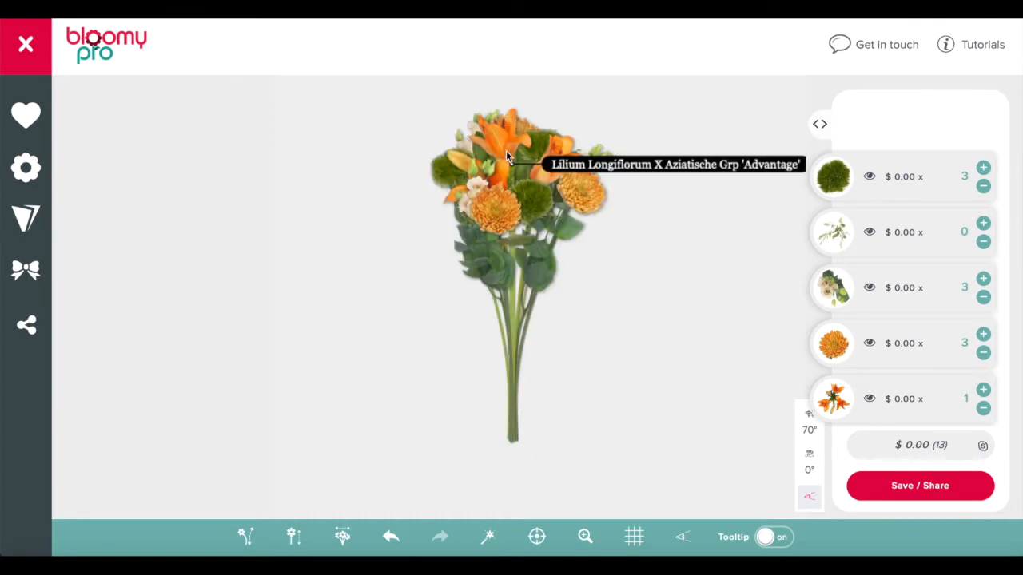
# - Shift the central lily slightly left and add three more orange lilies at the bouquet's lower right, left and upper left
pyautogui.moveTo(507, 154); pyautogui.dragTo(503, 155)
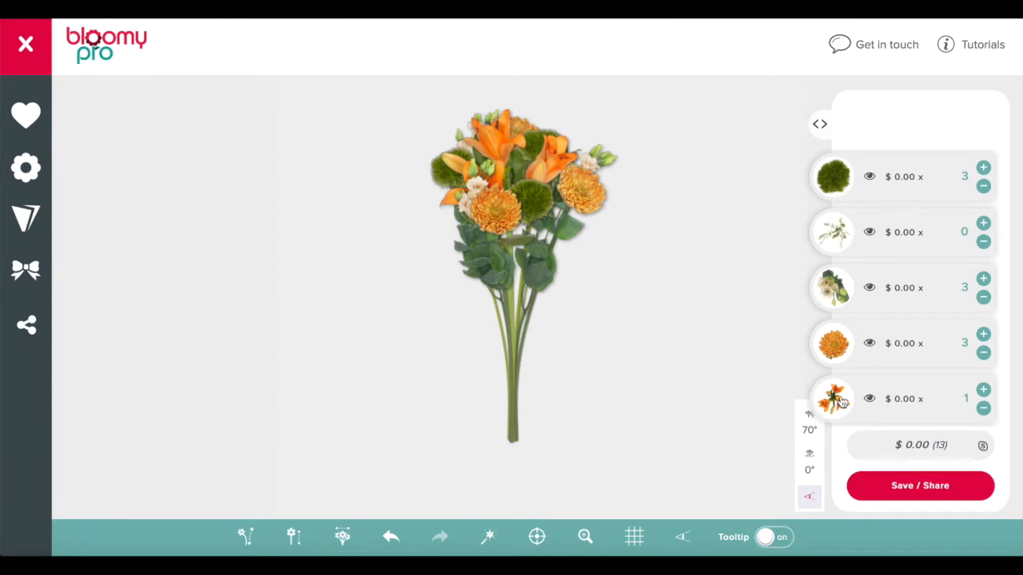
pyautogui.moveTo(839, 399); pyautogui.dragTo(554, 275)
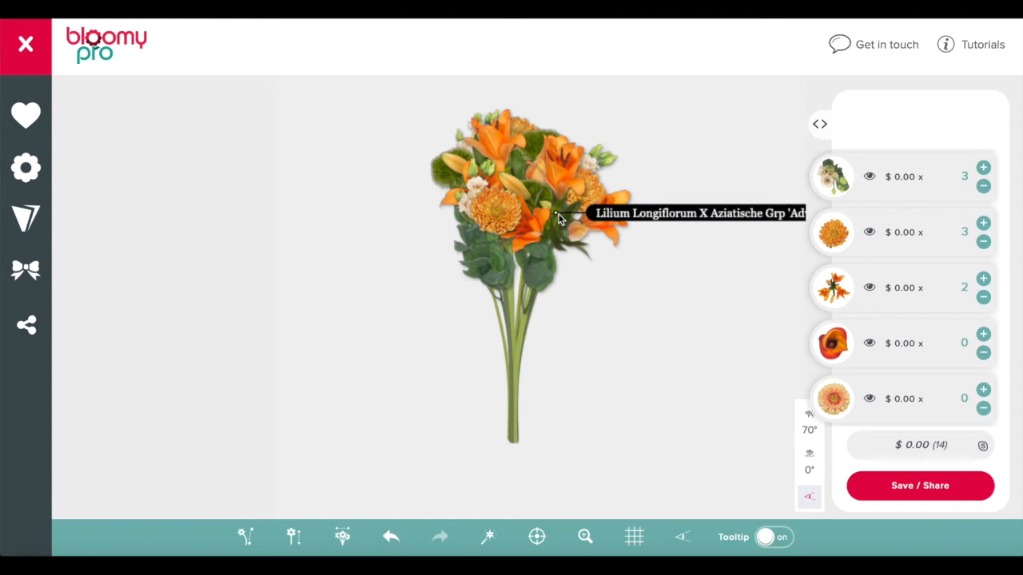
pyautogui.moveTo(559, 213)
pyautogui.mouseDown()
pyautogui.moveTo(553, 204)
pyautogui.moveTo(542, 258)
pyautogui.moveTo(544, 211)
pyautogui.mouseUp()
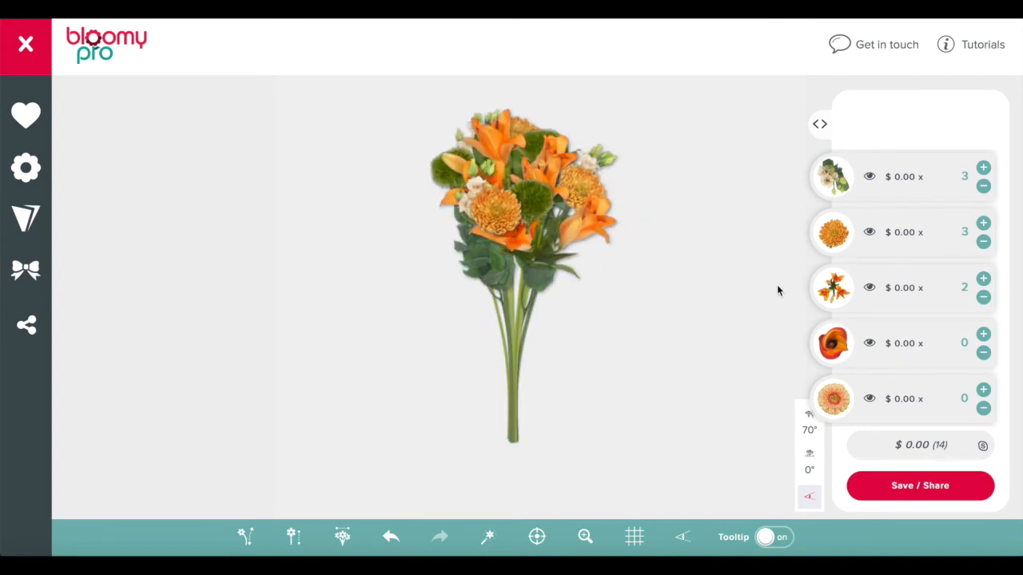
pyautogui.moveTo(834, 285); pyautogui.dragTo(454, 253)
pyautogui.moveTo(460, 214); pyautogui.dragTo(467, 194)
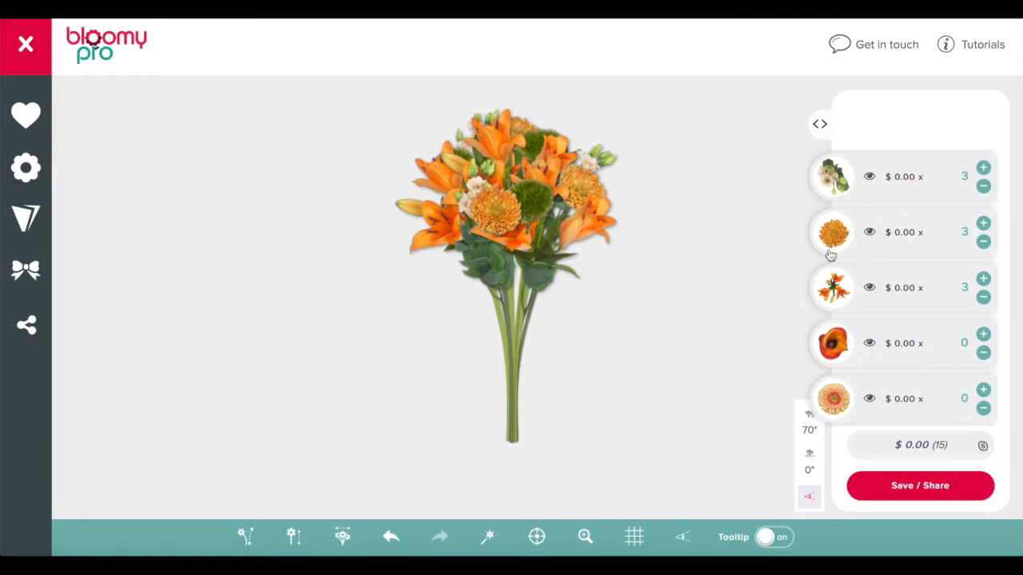
pyautogui.moveTo(833, 290); pyautogui.dragTo(485, 152)
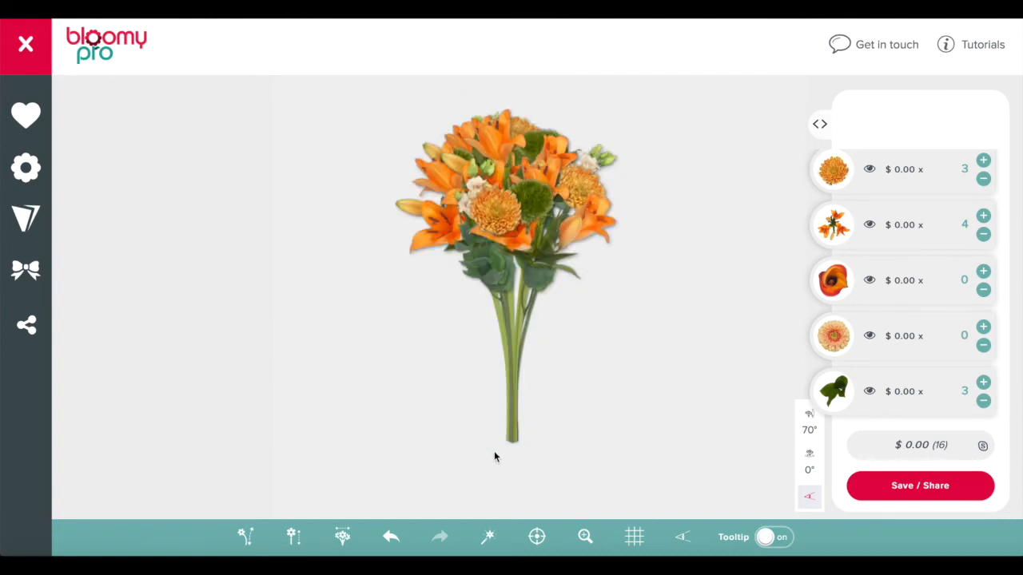
# - Switch the bouquet to cross stems with a binding point of 0.26, and open the flower spacing adjustment
pyautogui.click(254, 539)
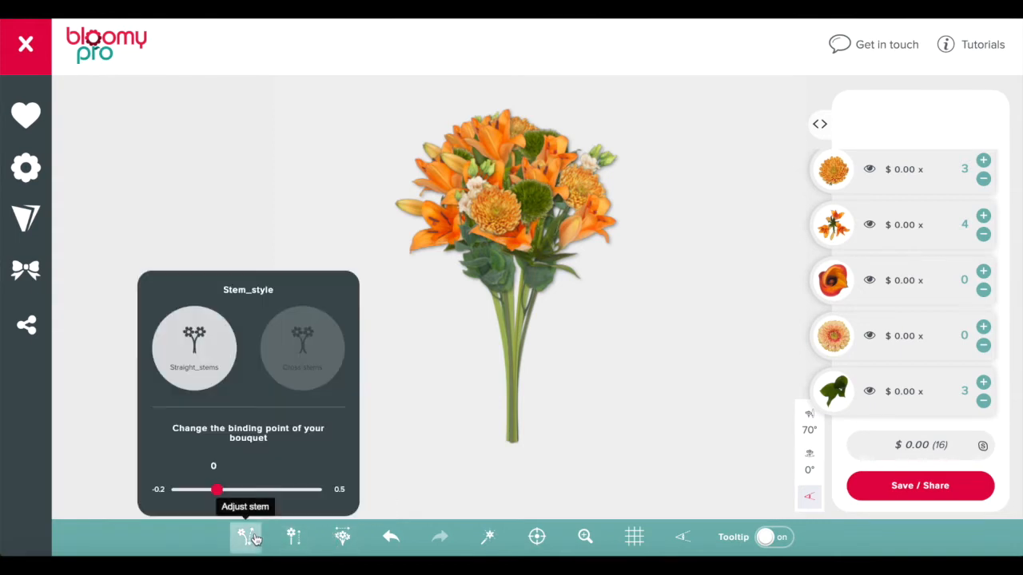
pyautogui.click(312, 367)
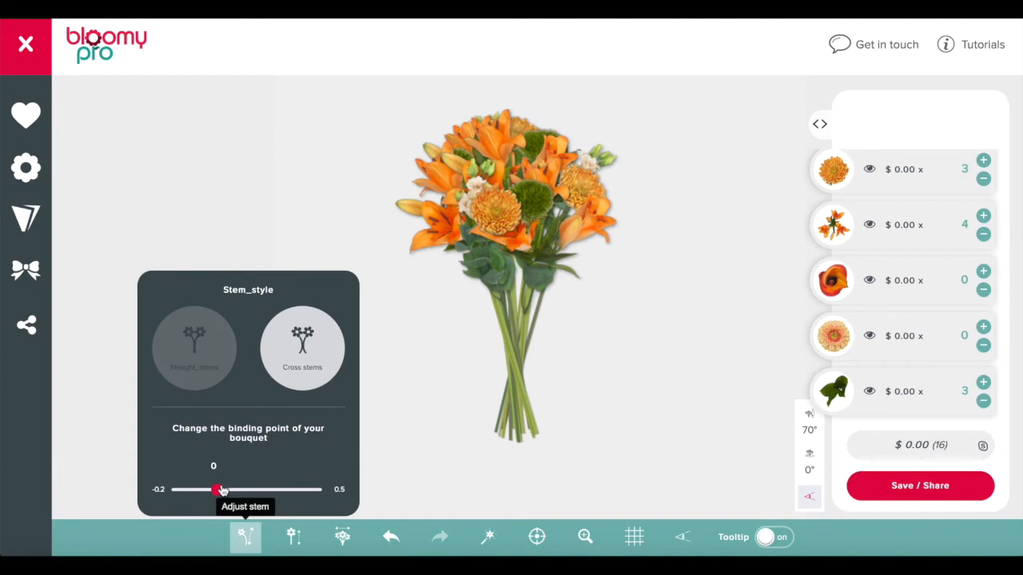
pyautogui.moveTo(220, 493); pyautogui.dragTo(268, 498)
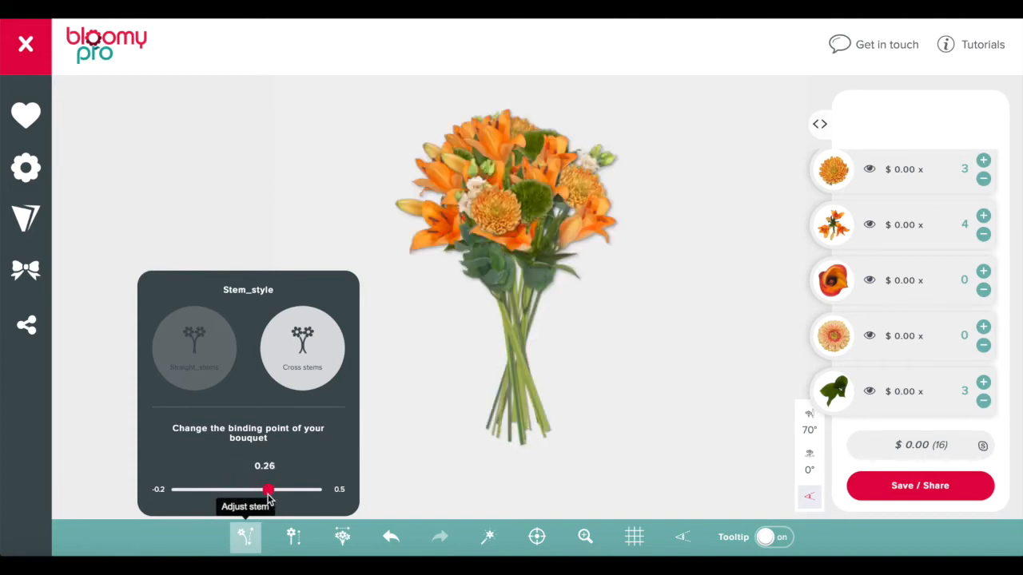
pyautogui.click(390, 469)
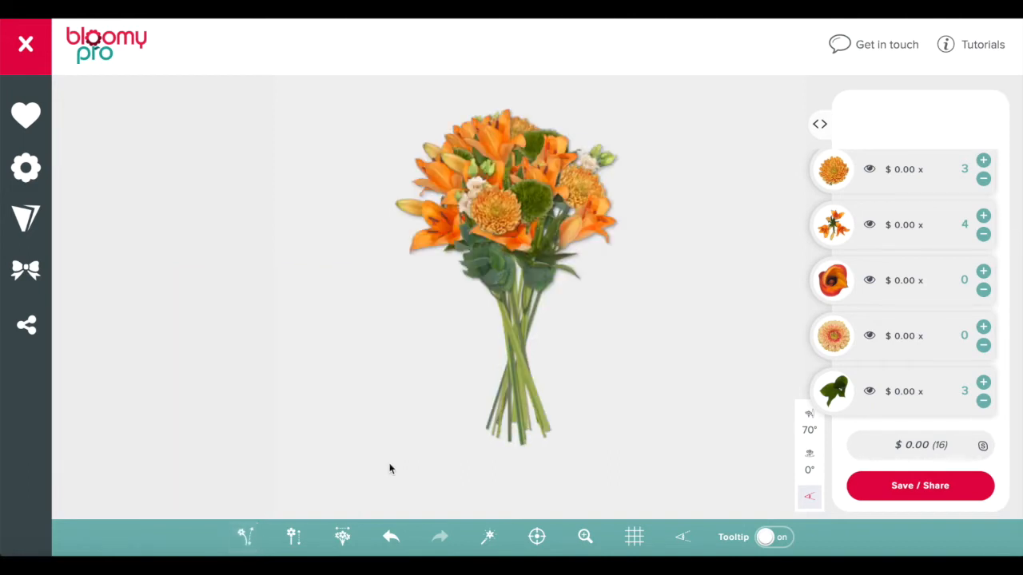
pyautogui.click(342, 536)
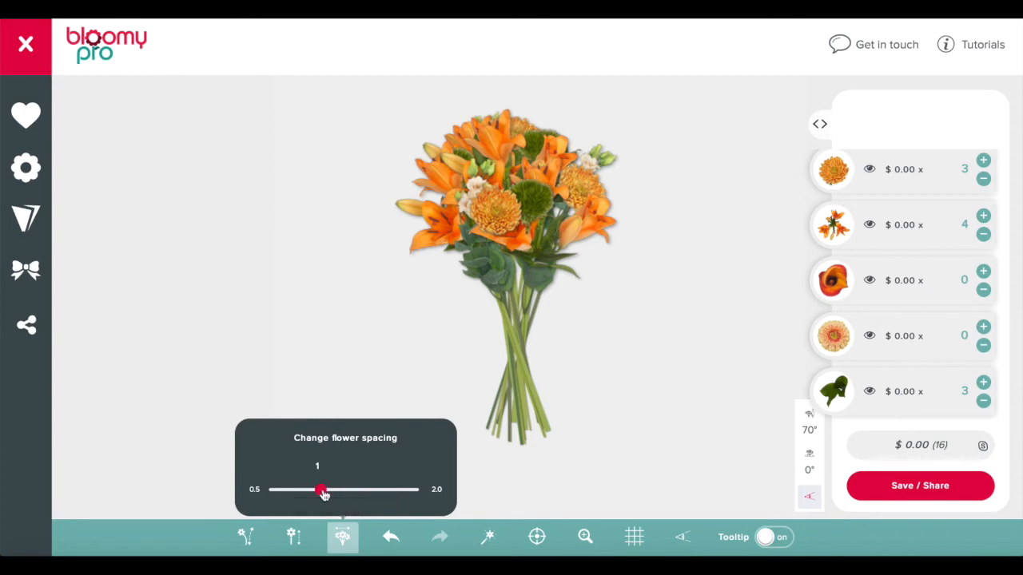
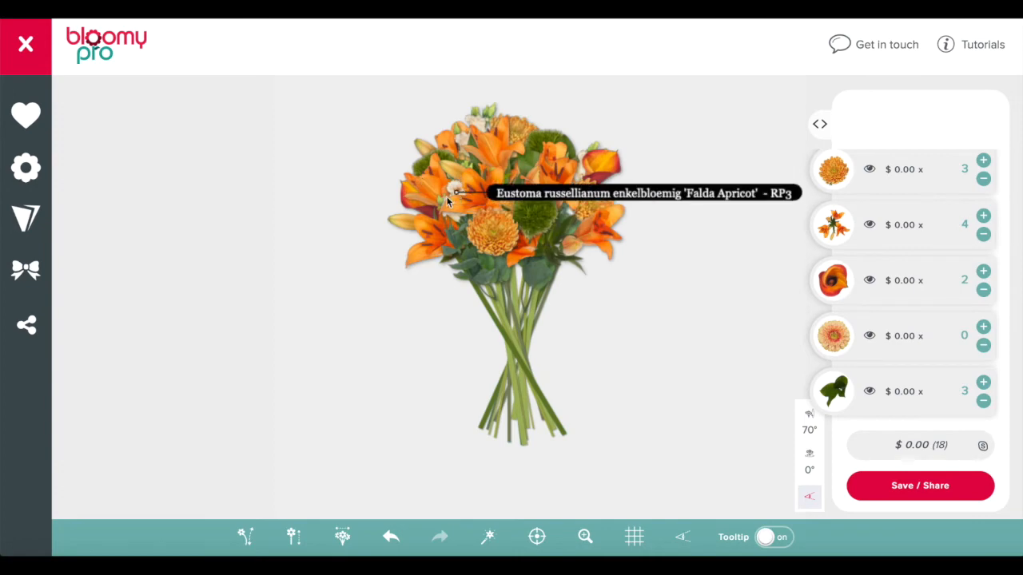
# - Shift the Zantedeschia on the bouquet's left edge slightly outward
pyautogui.click(413, 200)
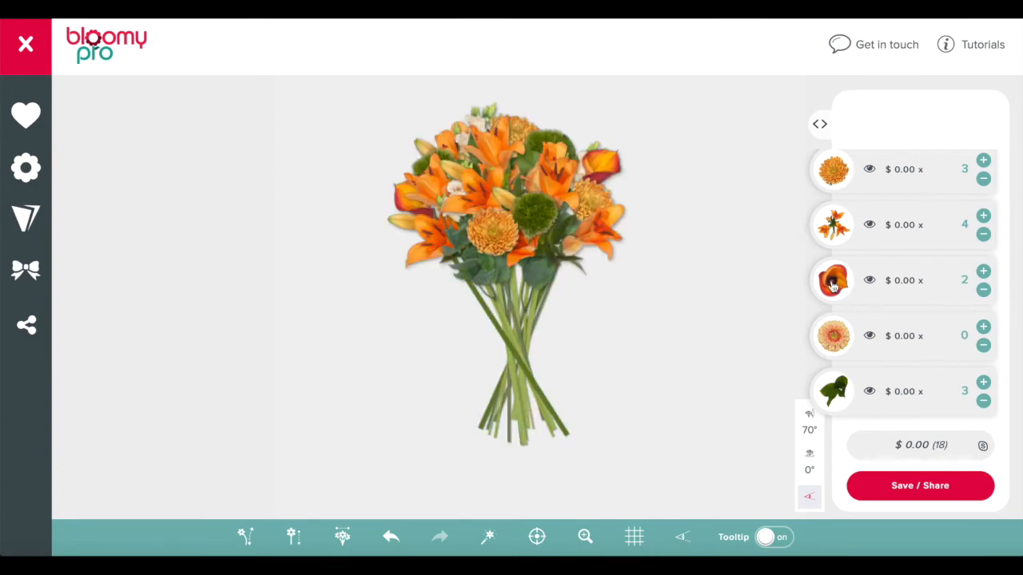
# - Add a third Zantedeschia 'Captain Safari' at the bouquet's upper left, lower the right-hand one slightly and nudge the upper-right green flower outward
pyautogui.moveTo(827, 273); pyautogui.dragTo(658, 181)
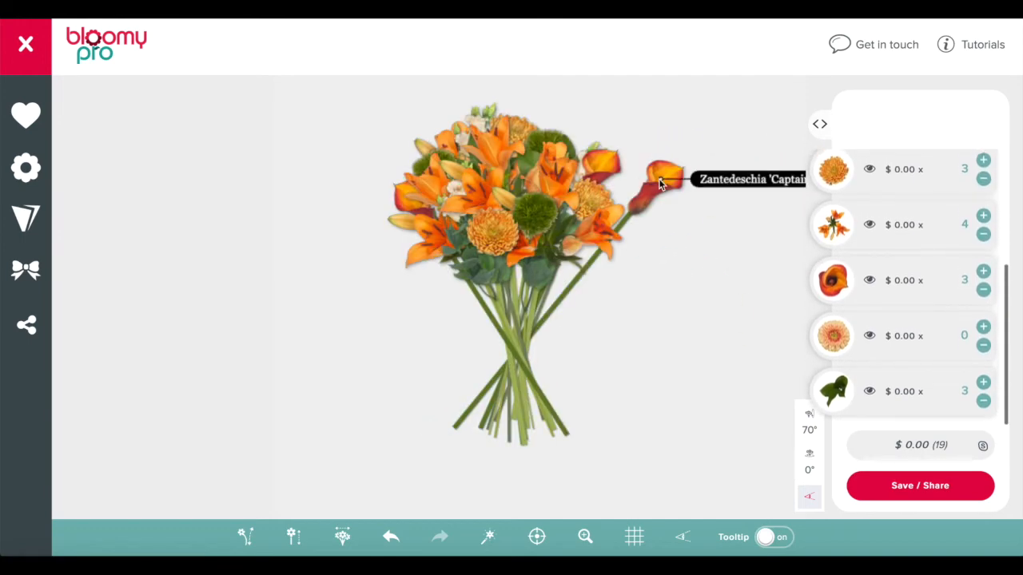
pyautogui.moveTo(659, 181); pyautogui.dragTo(481, 185)
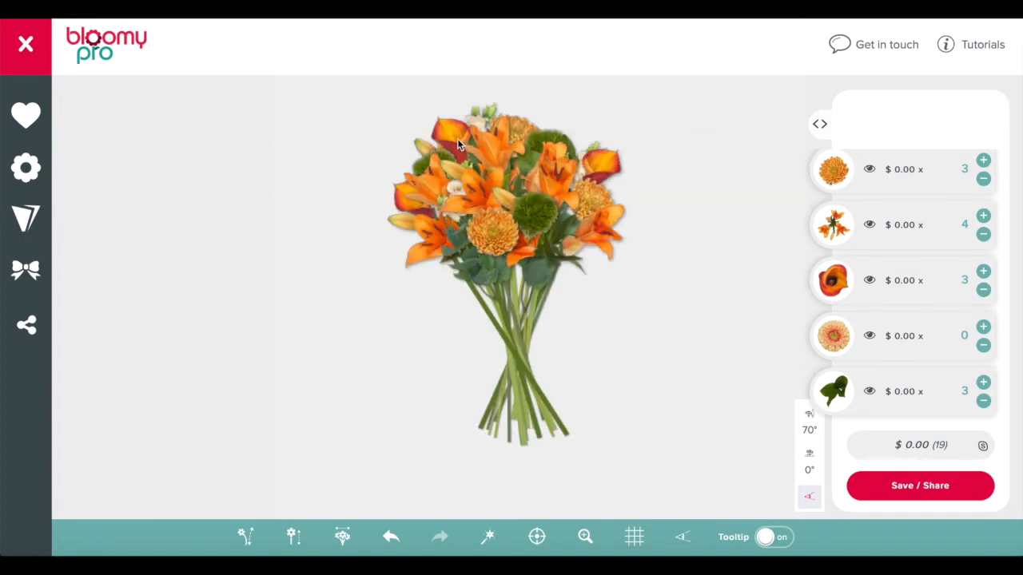
pyautogui.moveTo(457, 137); pyautogui.dragTo(460, 137)
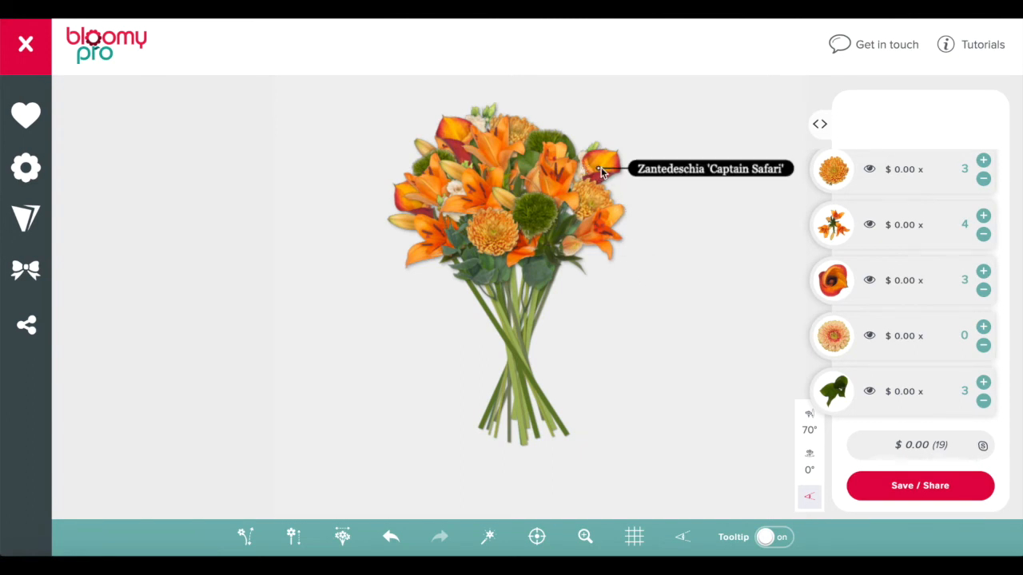
pyautogui.moveTo(601, 167); pyautogui.dragTo(603, 181)
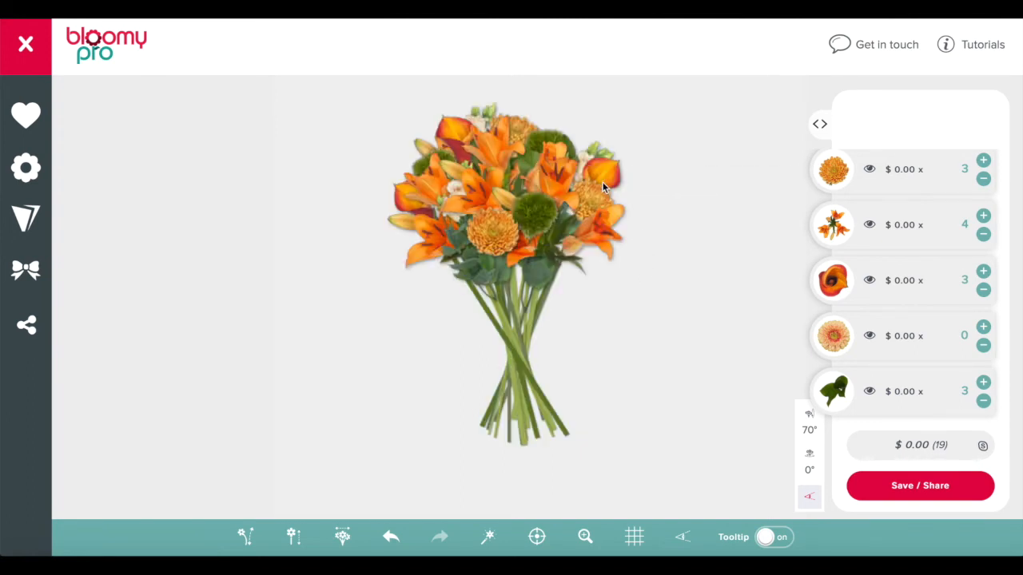
pyautogui.moveTo(558, 143); pyautogui.dragTo(568, 145)
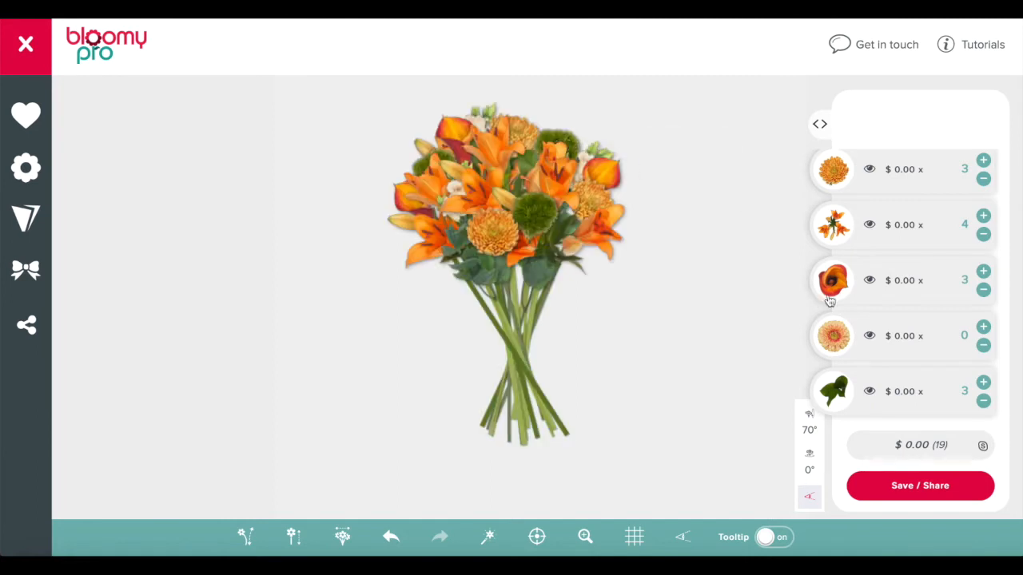
# - Add three Gerbera 'Pomponi Bebob' to the bouquet, at the upper right, lower left and lower right
pyautogui.moveTo(833, 335); pyautogui.dragTo(573, 157)
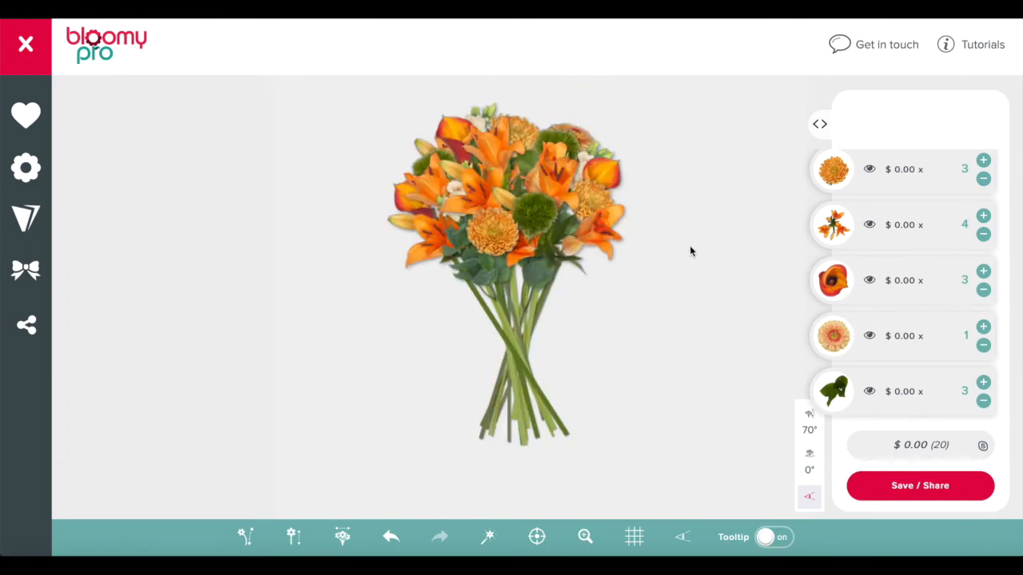
pyautogui.moveTo(831, 341); pyautogui.dragTo(439, 233)
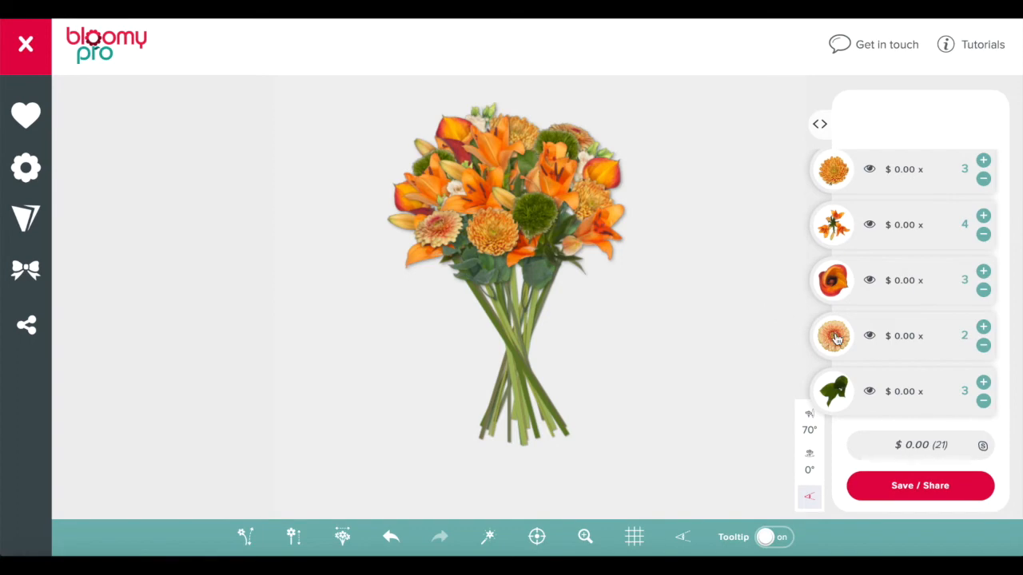
pyautogui.moveTo(796, 336); pyautogui.dragTo(572, 236)
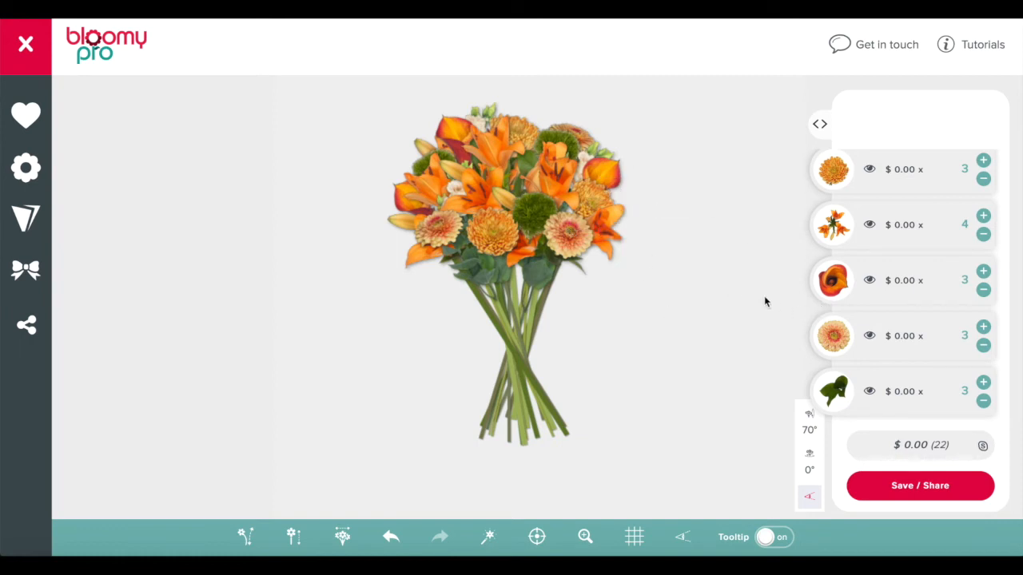
# - Set the bouquet's flower spacing to 1.26
pyautogui.click(345, 536)
pyautogui.moveTo(339, 494); pyautogui.dragTo(345, 494)
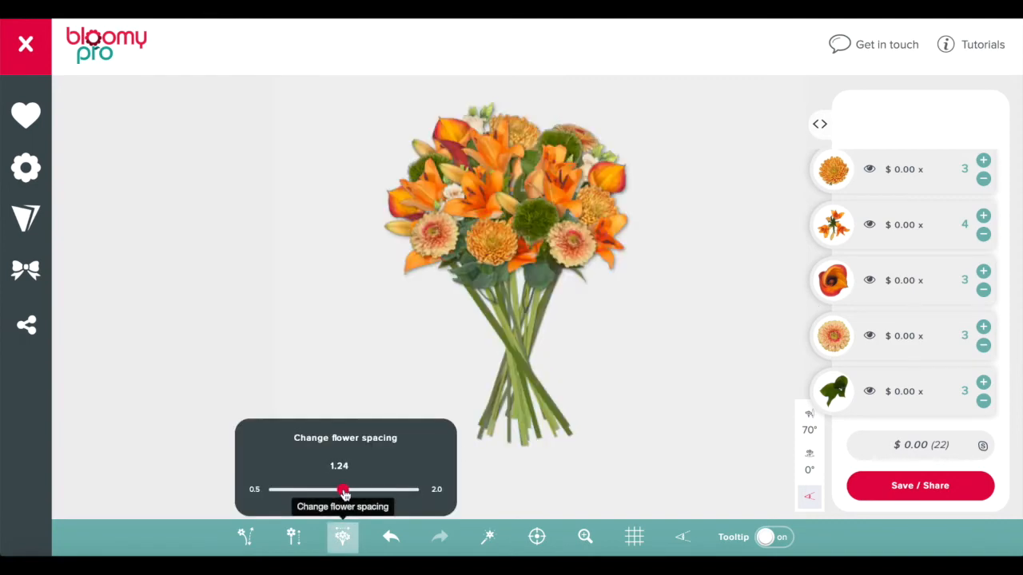
pyautogui.moveTo(342, 494); pyautogui.dragTo(345, 494)
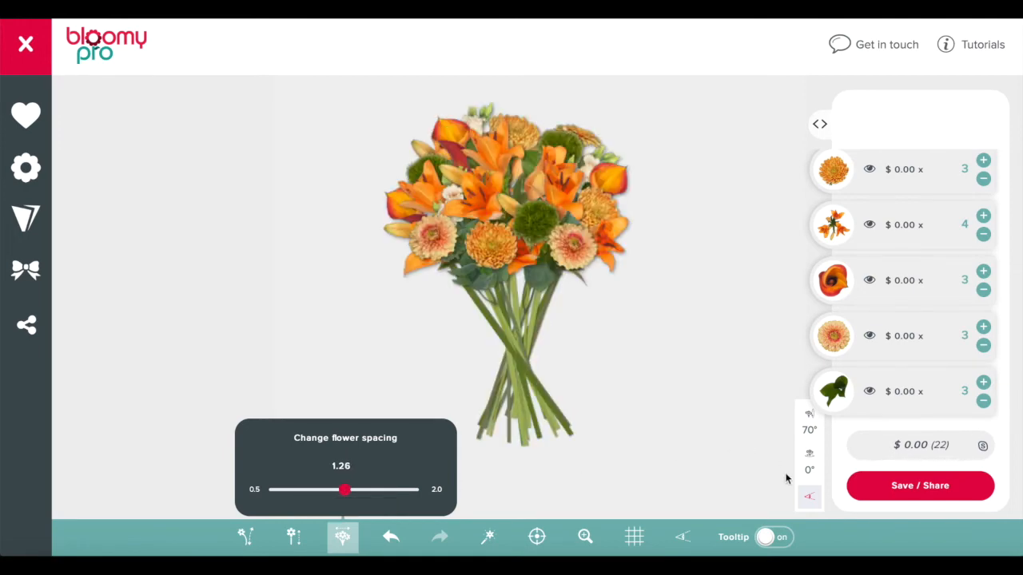
# - Add three Thlaspi 'Green Bell' stems to the bouquet and tuck one in behind the flowers at the upper left
pyautogui.scroll(5, 906, 338)
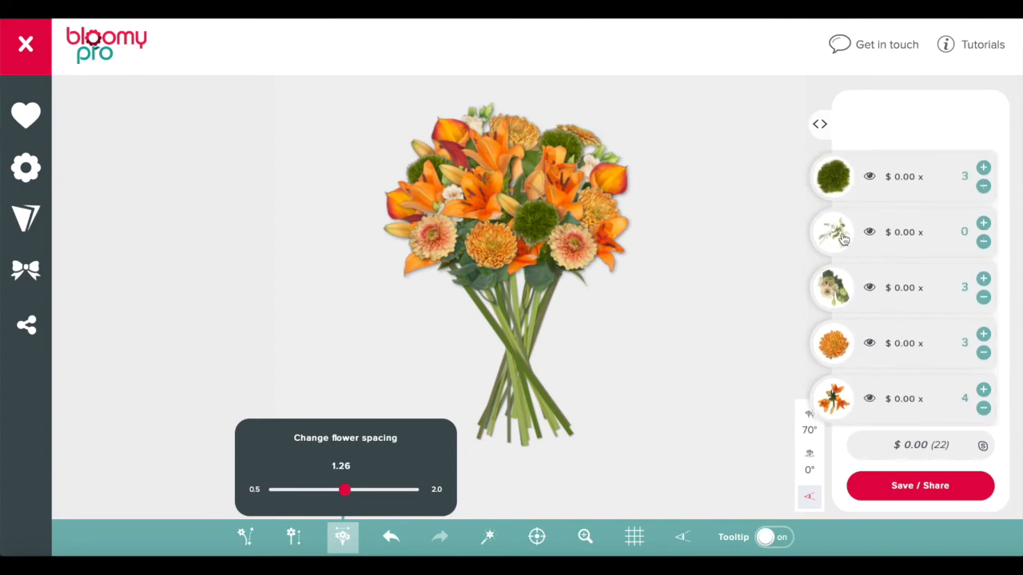
pyautogui.moveTo(794, 236); pyautogui.dragTo(361, 238)
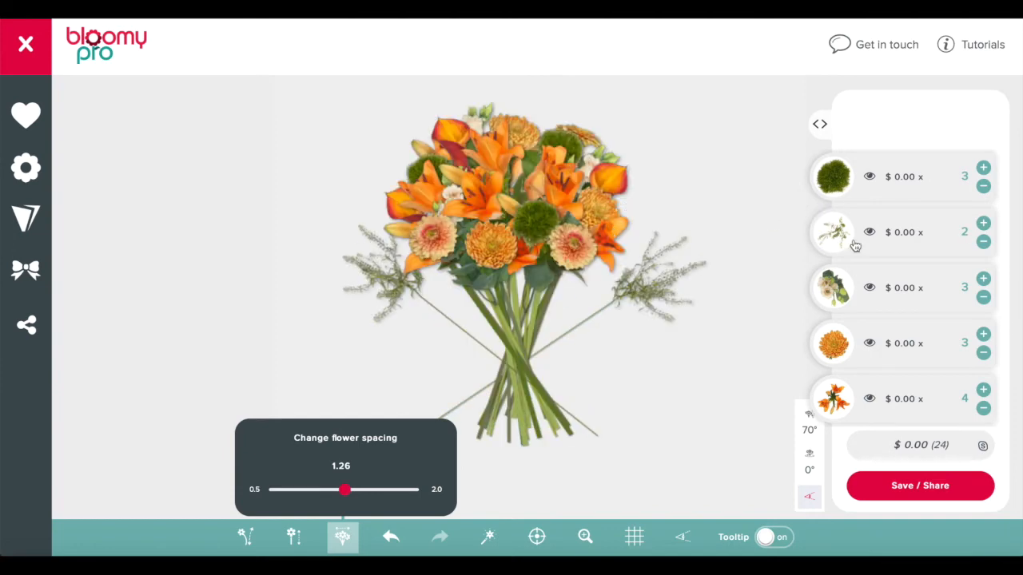
pyautogui.moveTo(802, 220); pyautogui.dragTo(652, 201)
pyautogui.click(636, 237)
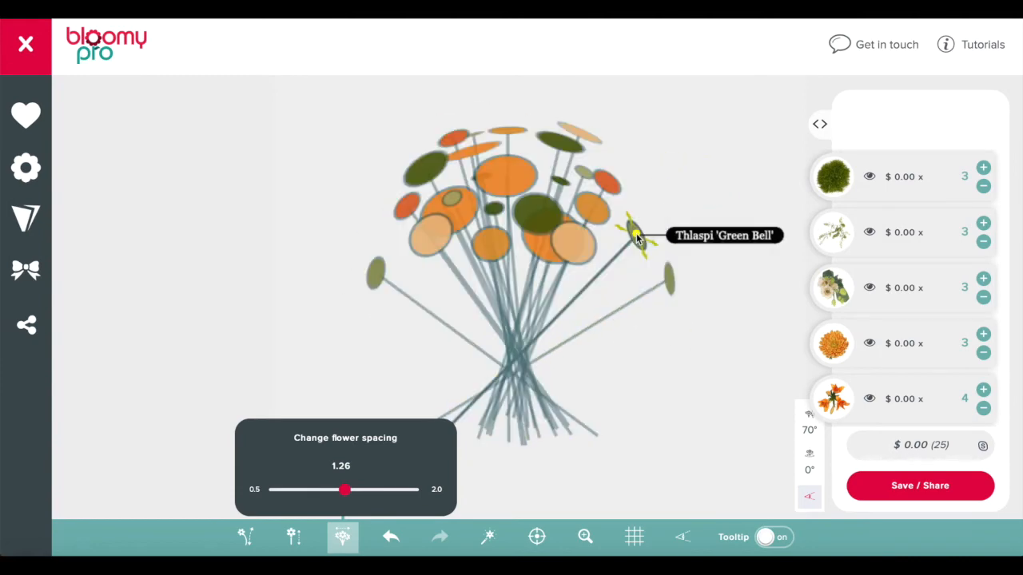
pyautogui.moveTo(636, 233); pyautogui.dragTo(472, 291)
pyautogui.moveTo(478, 346); pyautogui.dragTo(424, 174)
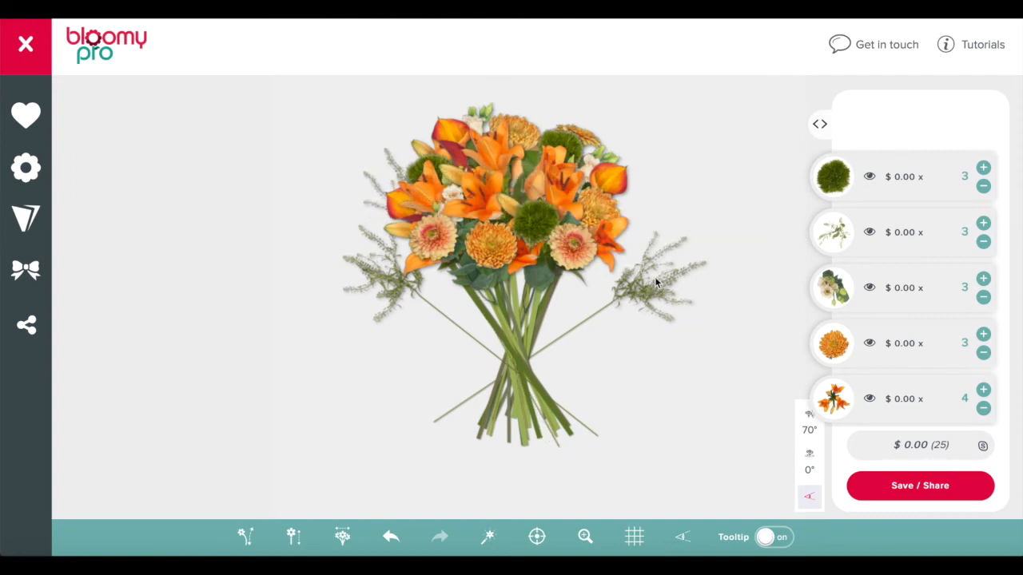
# - Move the Thlaspi 'Green Bell' on the bouquet's right side in among the upper-right flowers
pyautogui.moveTo(671, 278); pyautogui.dragTo(854, 194)
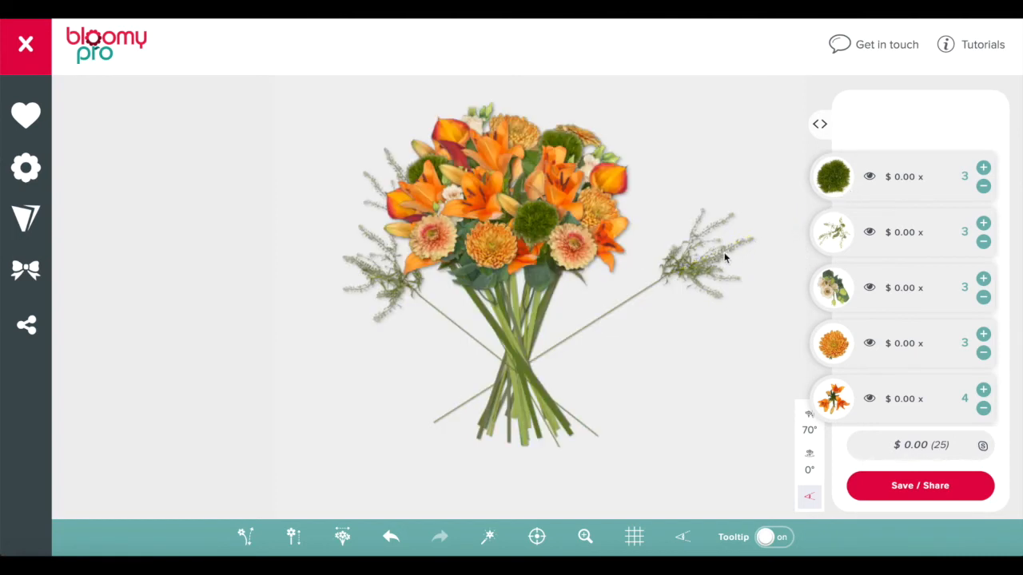
pyautogui.moveTo(718, 257); pyautogui.dragTo(711, 236)
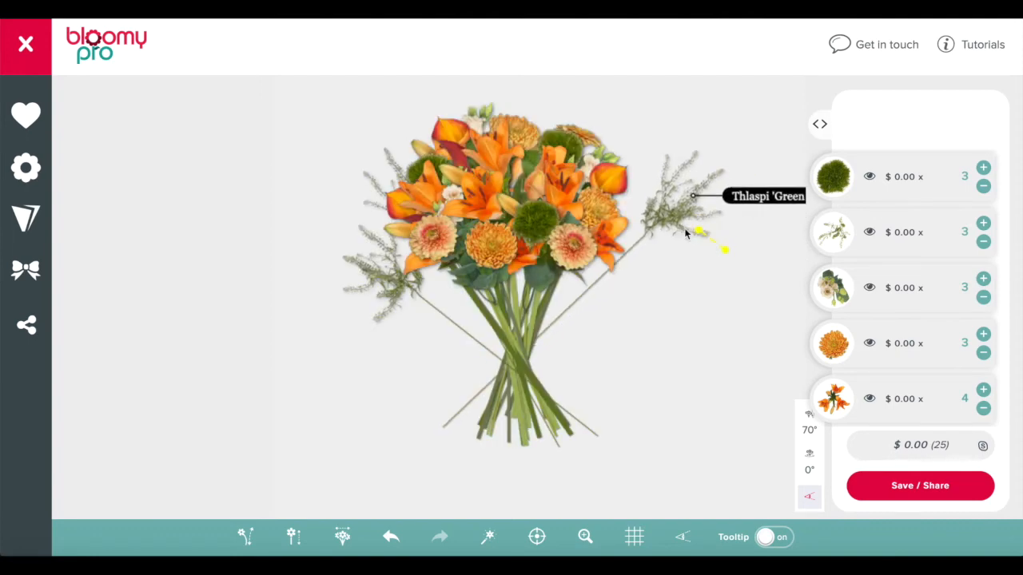
pyautogui.moveTo(616, 285)
pyautogui.mouseDown()
pyautogui.moveTo(552, 349)
pyautogui.moveTo(521, 343)
pyautogui.moveTo(580, 308)
pyautogui.moveTo(603, 314)
pyautogui.moveTo(612, 290)
pyautogui.mouseUp()
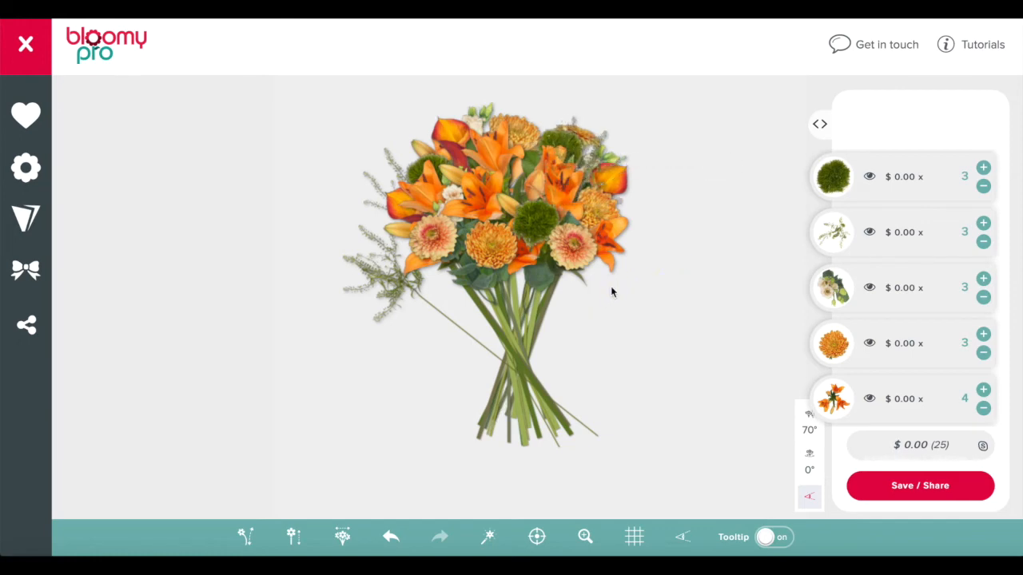
# - Move the Thlaspi 'Green Bell' sticking out at the lower left into the center of the bouquet
pyautogui.click(379, 276)
pyautogui.moveTo(379, 277); pyautogui.dragTo(263, 210)
pyautogui.moveTo(326, 280); pyautogui.dragTo(327, 200)
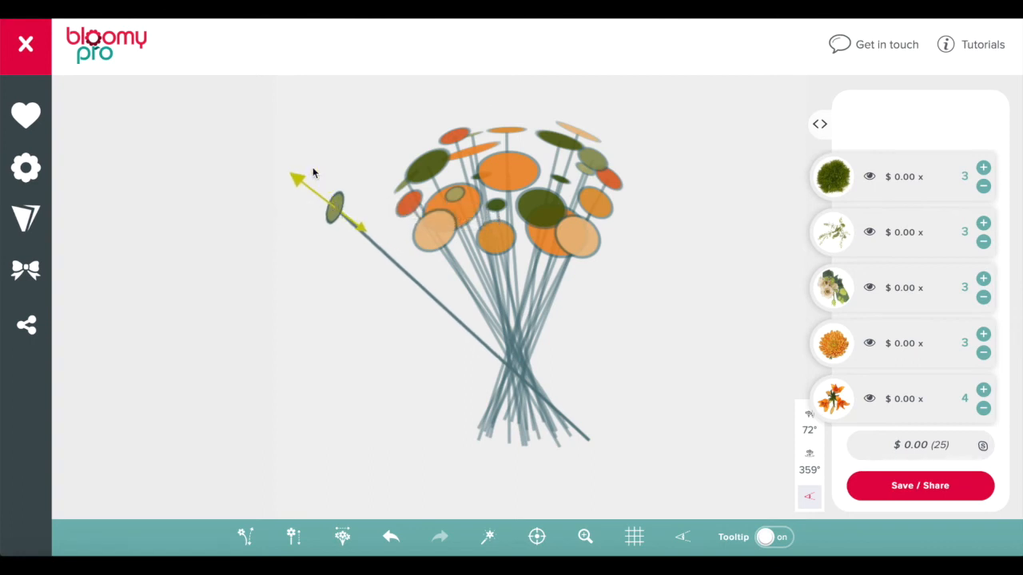
pyautogui.click(334, 208)
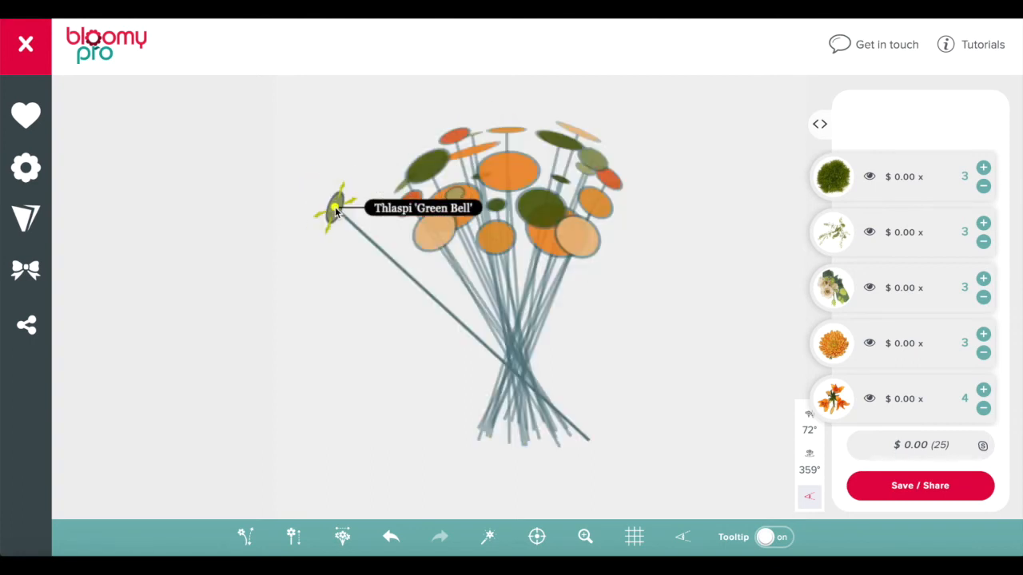
pyautogui.moveTo(334, 207); pyautogui.dragTo(467, 281, button='right')
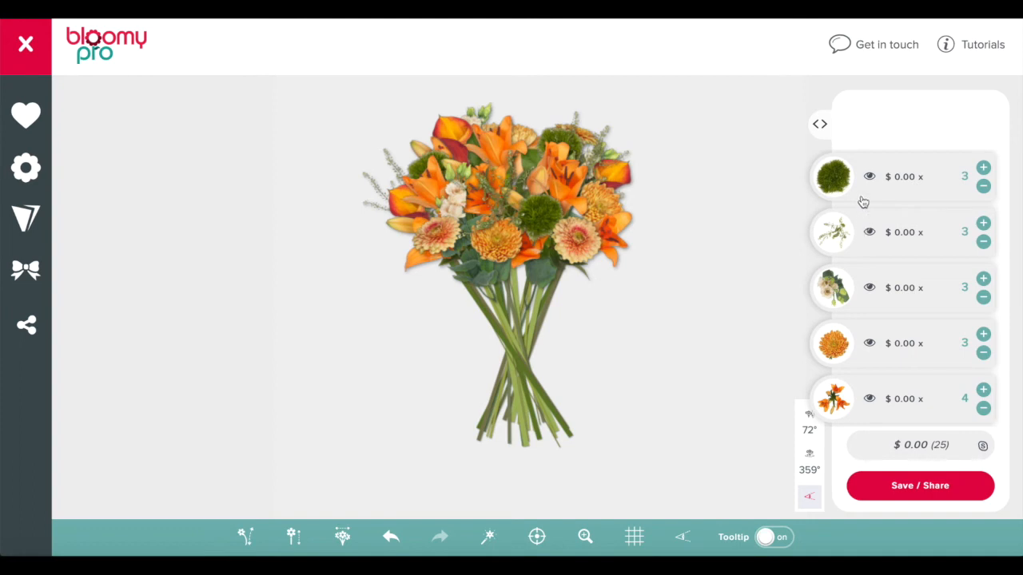
# - Add six Salal stems to the bouquet, spread along its left, lower and right edges
pyautogui.scroll(-3, 863, 202)
pyautogui.moveTo(836, 389); pyautogui.dragTo(601, 226)
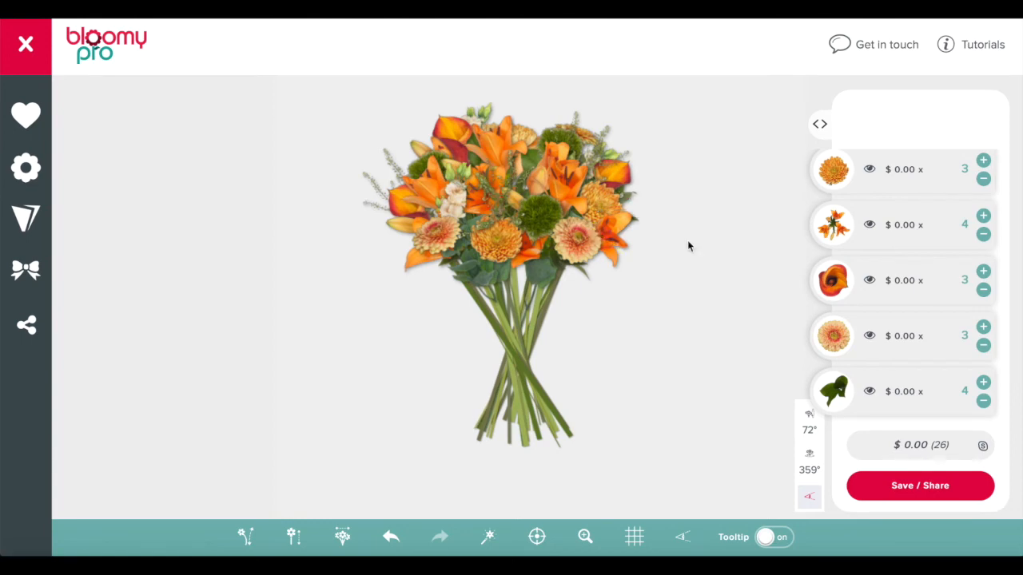
pyautogui.moveTo(822, 382); pyautogui.dragTo(403, 206)
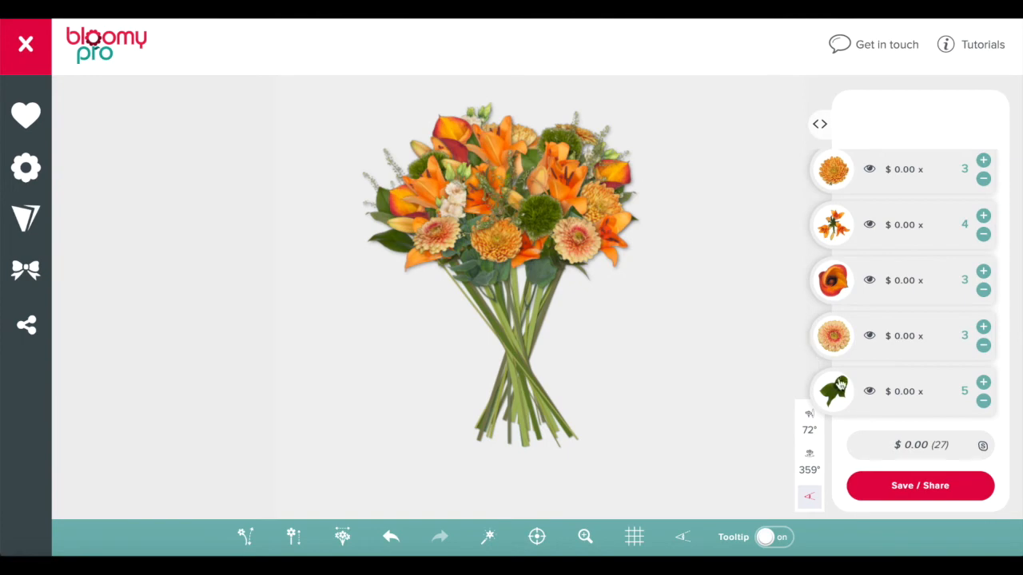
pyautogui.moveTo(843, 389); pyautogui.dragTo(467, 314)
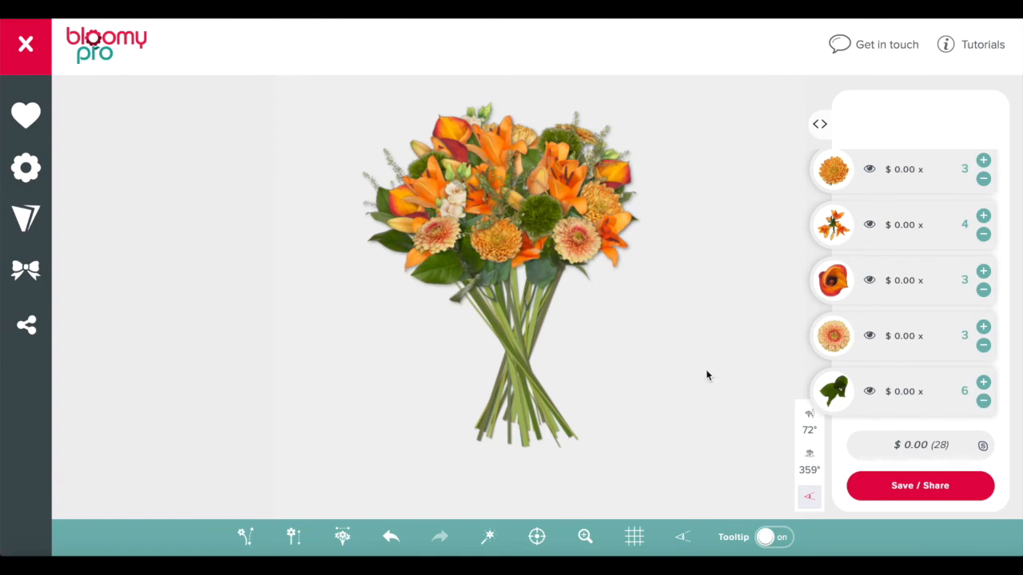
pyautogui.moveTo(829, 397); pyautogui.dragTo(517, 336)
pyautogui.moveTo(834, 391); pyautogui.dragTo(596, 291)
pyautogui.moveTo(829, 391); pyautogui.dragTo(630, 180)
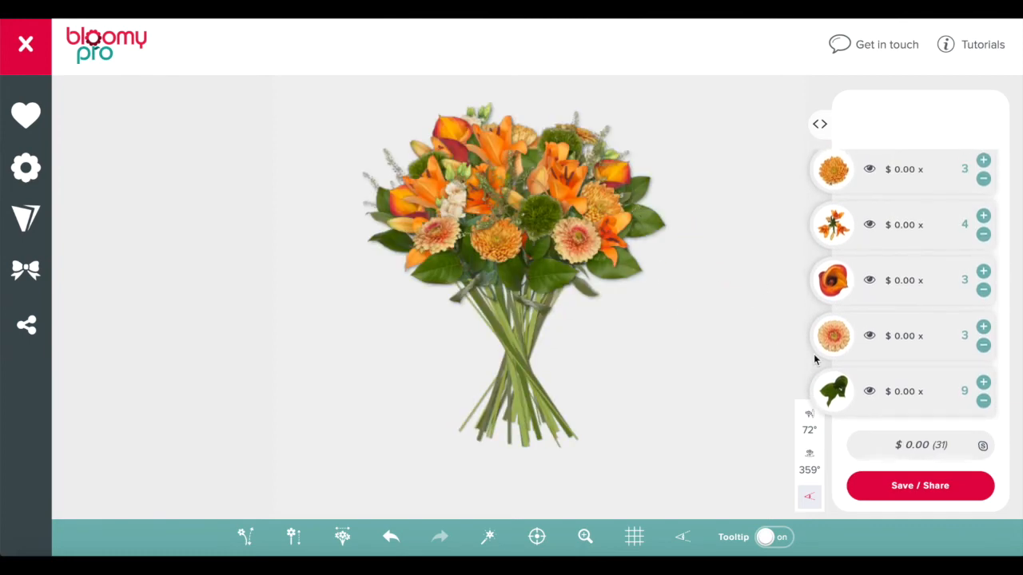
# - Add another Salal stem, place it at the top center of the bouquet and sink it slightly into the flowers
pyautogui.moveTo(831, 385); pyautogui.dragTo(643, 256)
pyautogui.click(630, 258)
pyautogui.moveTo(644, 253); pyautogui.dragTo(756, 203)
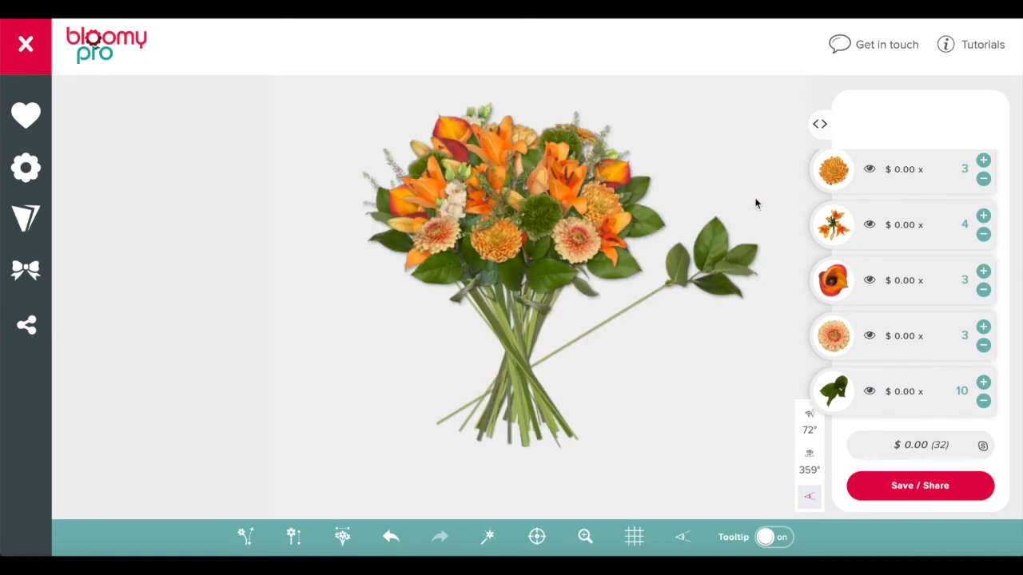
pyautogui.click(717, 270)
pyautogui.moveTo(717, 271); pyautogui.dragTo(542, 317)
pyautogui.moveTo(541, 236); pyautogui.dragTo(563, 157)
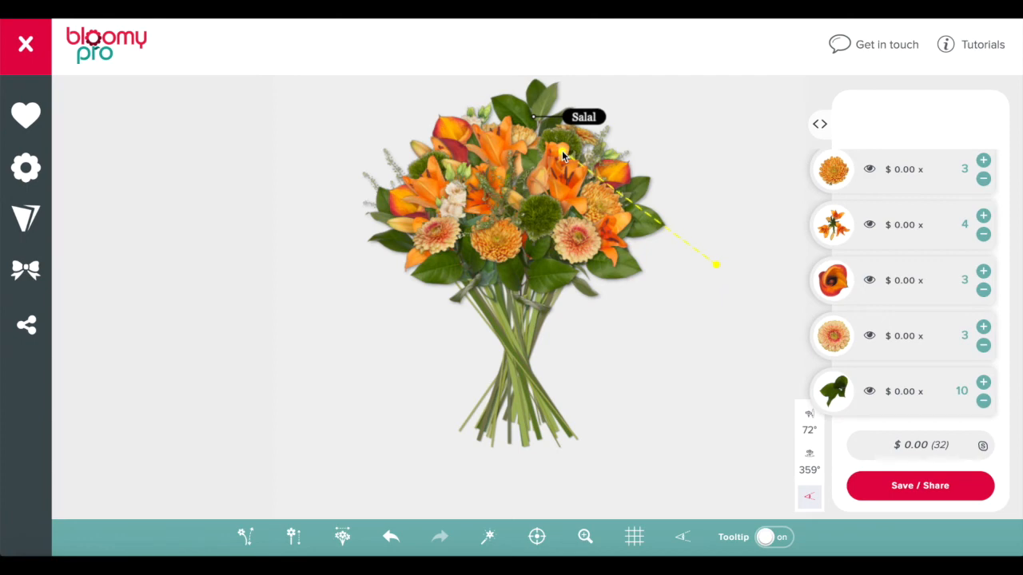
pyautogui.click(537, 109)
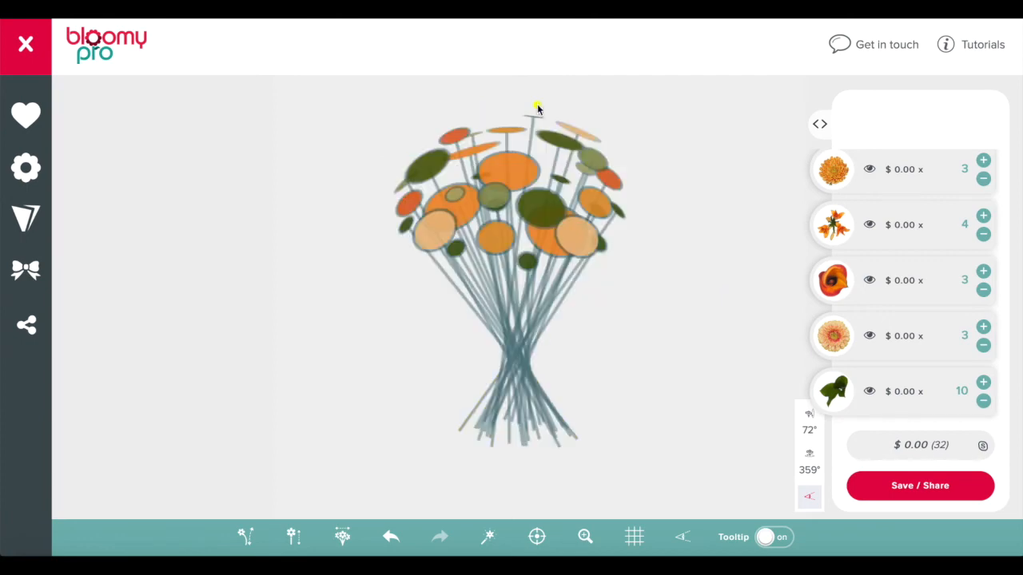
pyautogui.click(534, 115)
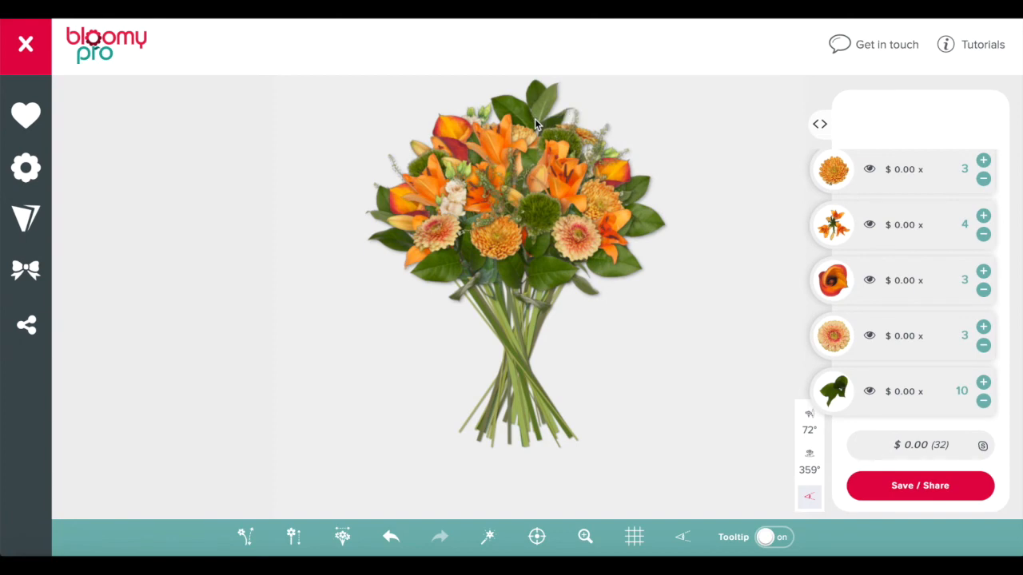
pyautogui.click(535, 120)
pyautogui.moveTo(535, 120)
pyautogui.mouseDown()
pyautogui.moveTo(531, 177)
pyautogui.moveTo(546, 137)
pyautogui.moveTo(523, 132)
pyautogui.mouseUp()
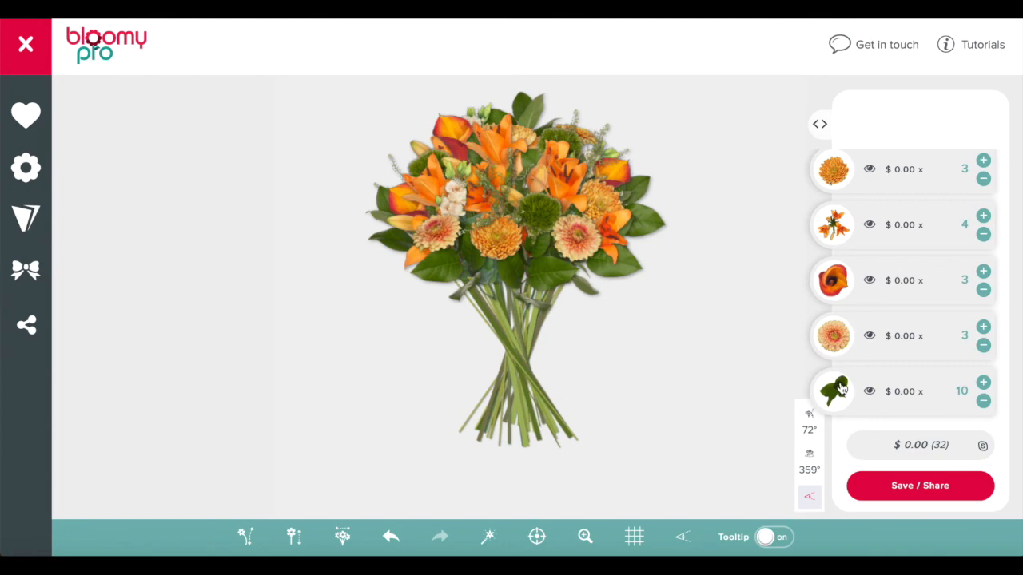
# - Add another Salal stem at the bouquet's upper right and shift it slightly inward behind the flowers
pyautogui.moveTo(841, 391); pyautogui.dragTo(696, 266)
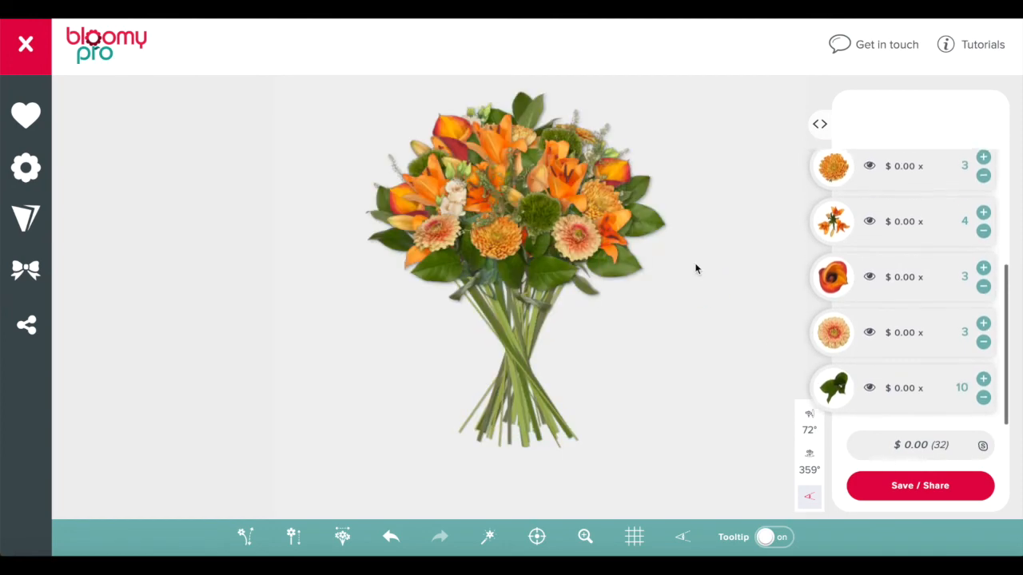
pyautogui.moveTo(831, 389); pyautogui.dragTo(657, 278)
pyautogui.click(655, 277)
pyautogui.moveTo(654, 277); pyautogui.dragTo(764, 190)
pyautogui.moveTo(691, 264); pyautogui.dragTo(692, 264)
pyautogui.moveTo(630, 203); pyautogui.dragTo(625, 173)
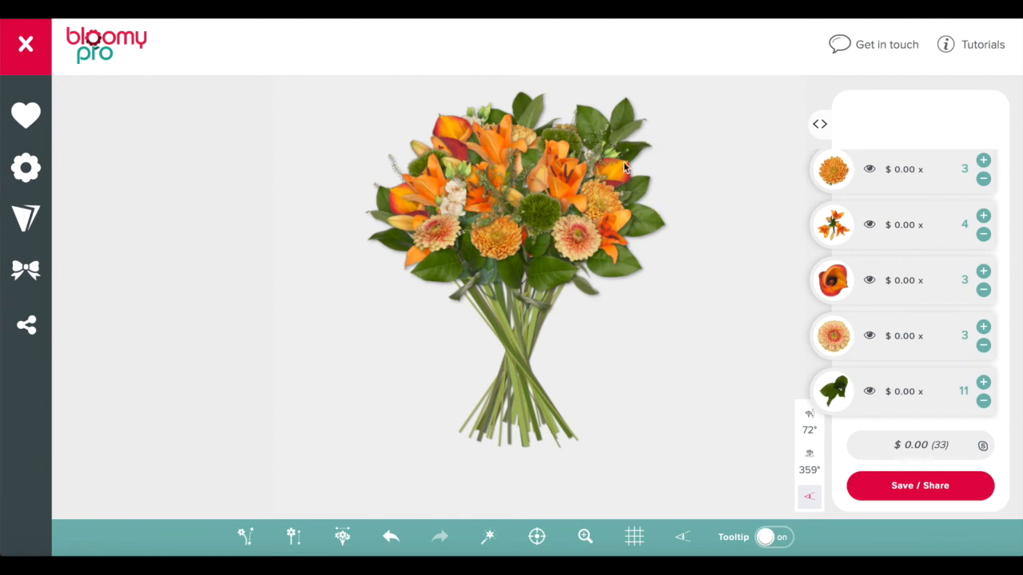
pyautogui.moveTo(612, 144); pyautogui.dragTo(591, 184)
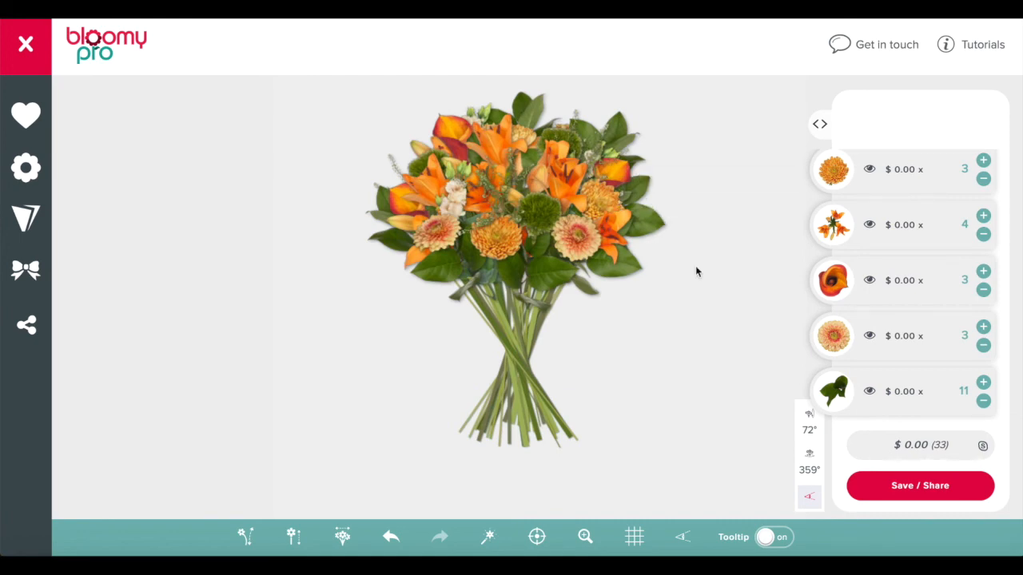
# - Add one more Salal stem and tuck it in behind the Zantedeschia at the bouquet's upper left
pyautogui.moveTo(837, 390); pyautogui.dragTo(350, 211)
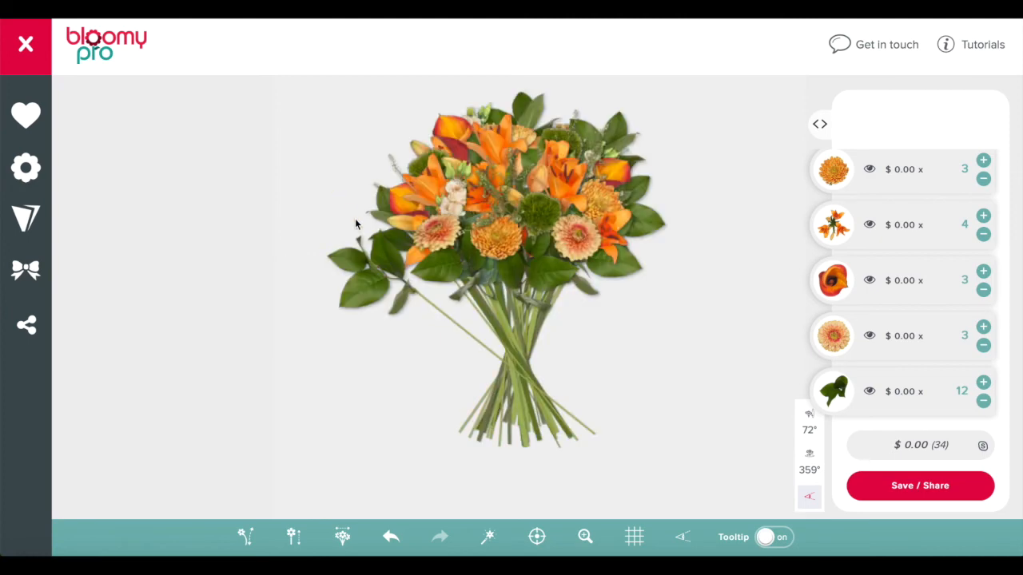
pyautogui.moveTo(372, 267); pyautogui.dragTo(445, 206)
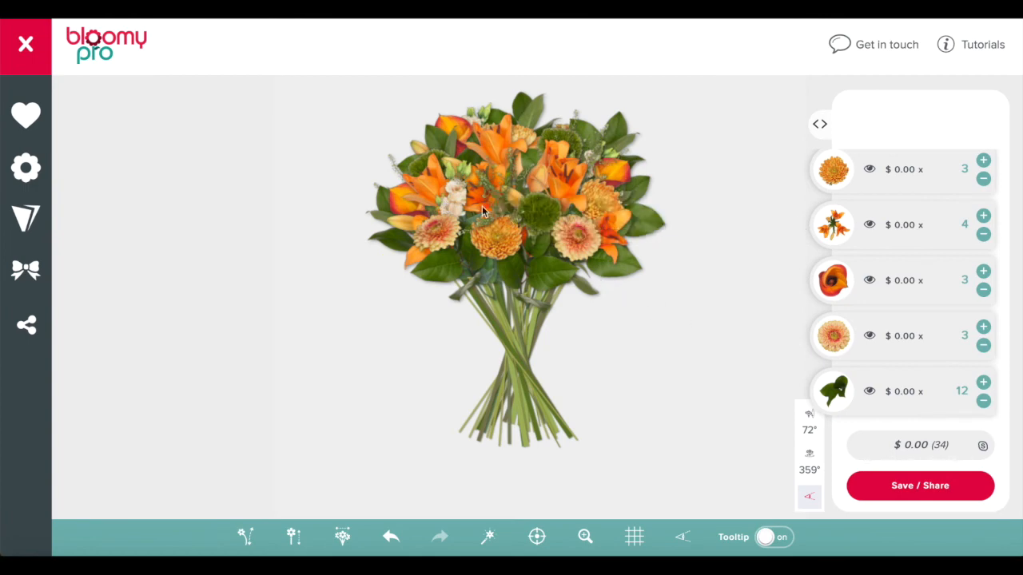
# - Nudge the Gerbera 'Pomponi Bebob' at the bouquet's lower left slightly upward and outward
pyautogui.click(438, 232)
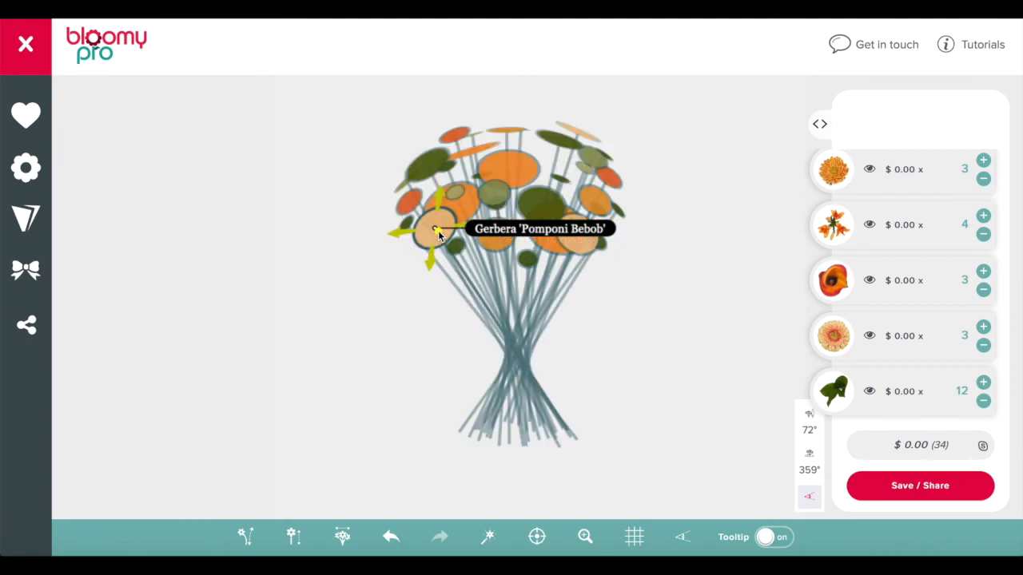
pyautogui.moveTo(438, 232); pyautogui.dragTo(432, 224)
pyautogui.click(495, 236)
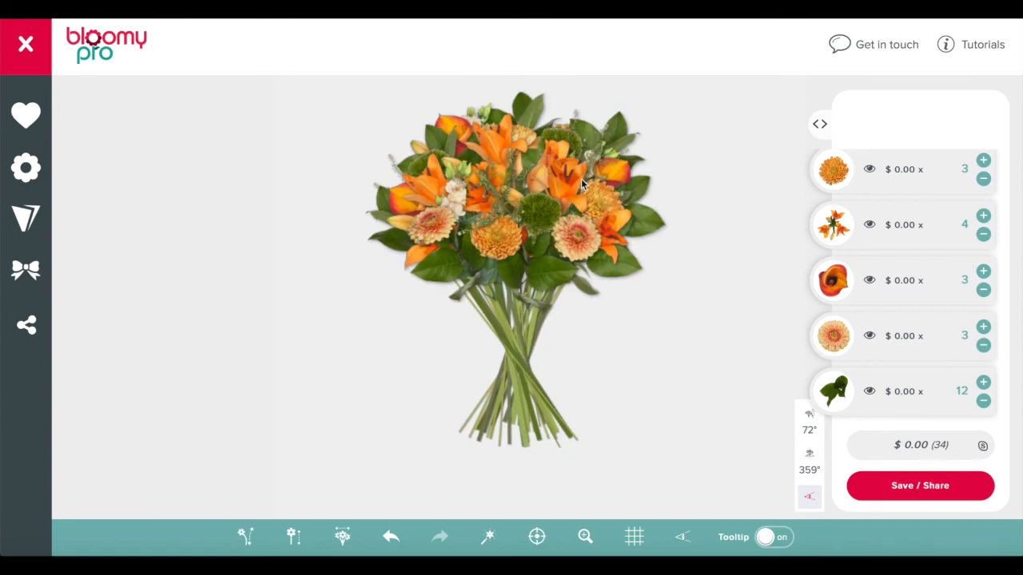
# - Move the right-hand orange Chrysanthemum up and outward, and raise the partly hidden top Chrysanthemum above the lilies
pyautogui.click(608, 197)
pyautogui.moveTo(605, 202); pyautogui.dragTo(614, 180)
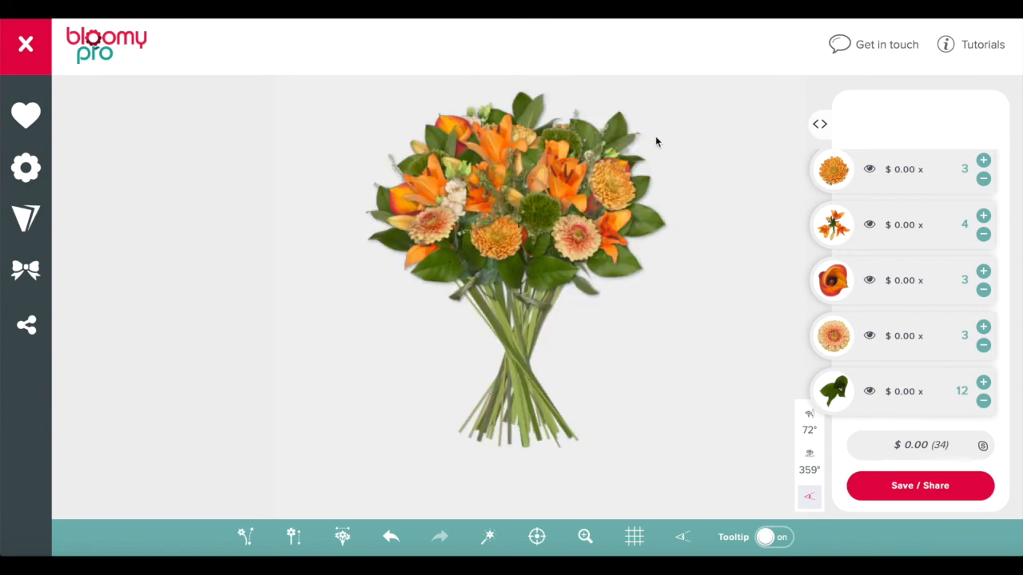
pyautogui.click(519, 131)
pyautogui.moveTo(520, 137); pyautogui.dragTo(519, 94)
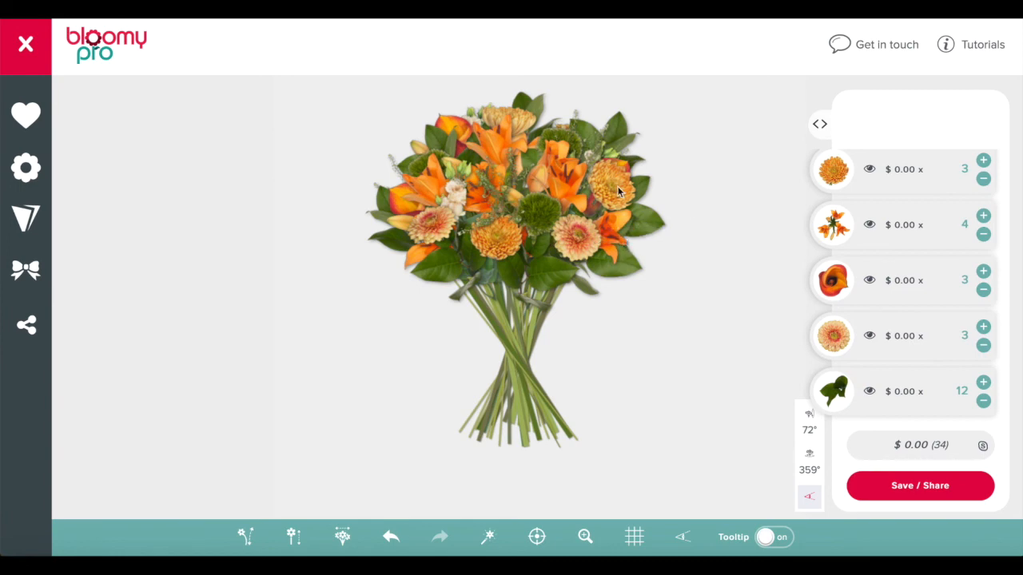
# - Move the right-hand Zantedeschia 'Captain Safari' to the bouquet's upper-right edge and settle the orange Chrysanthemum just below it
pyautogui.moveTo(616, 175); pyautogui.dragTo(618, 188)
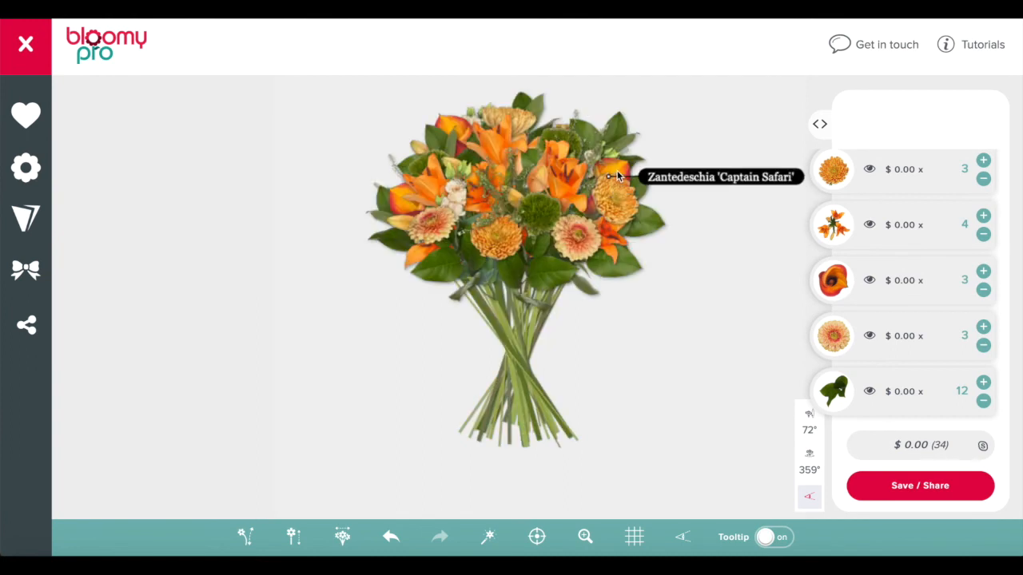
pyautogui.moveTo(615, 176); pyautogui.dragTo(674, 121)
pyautogui.moveTo(614, 195); pyautogui.dragTo(611, 191)
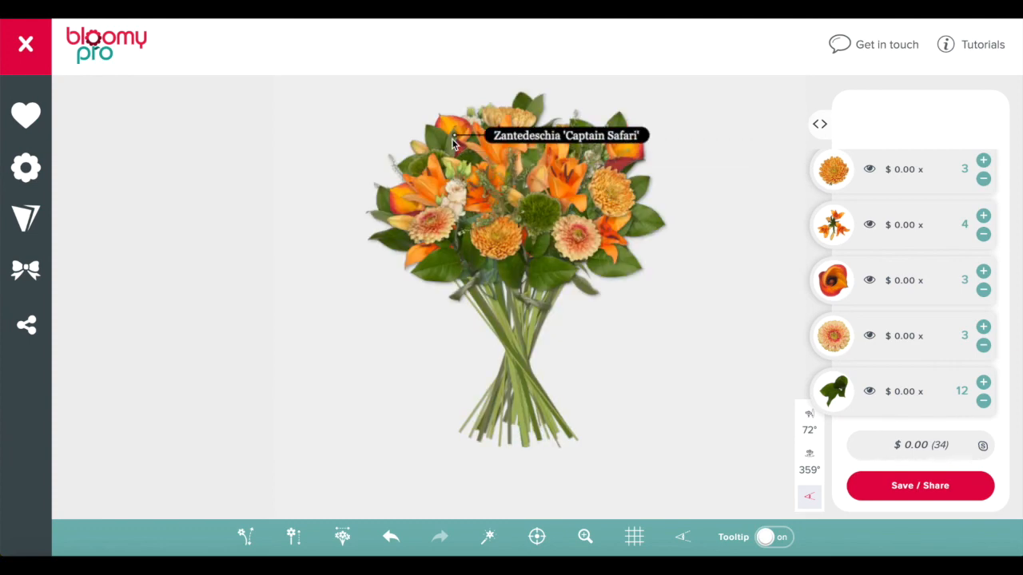
# - Pull the Dianthus Green Ball out to the bouquet's upper-left edge and lift the Gerbera and cream flower below it
pyautogui.moveTo(424, 163); pyautogui.dragTo(393, 102)
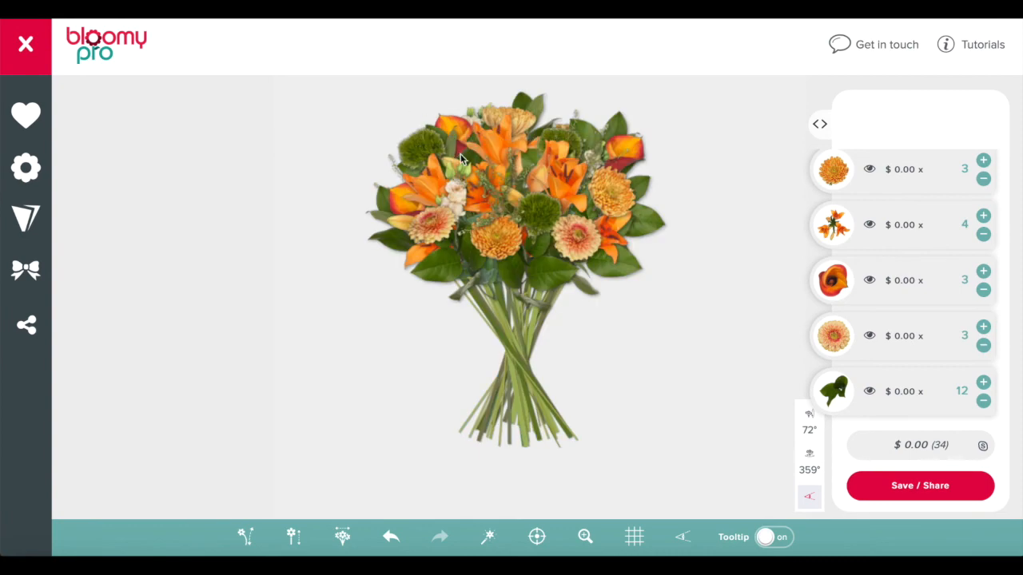
pyautogui.moveTo(421, 228); pyautogui.dragTo(448, 175)
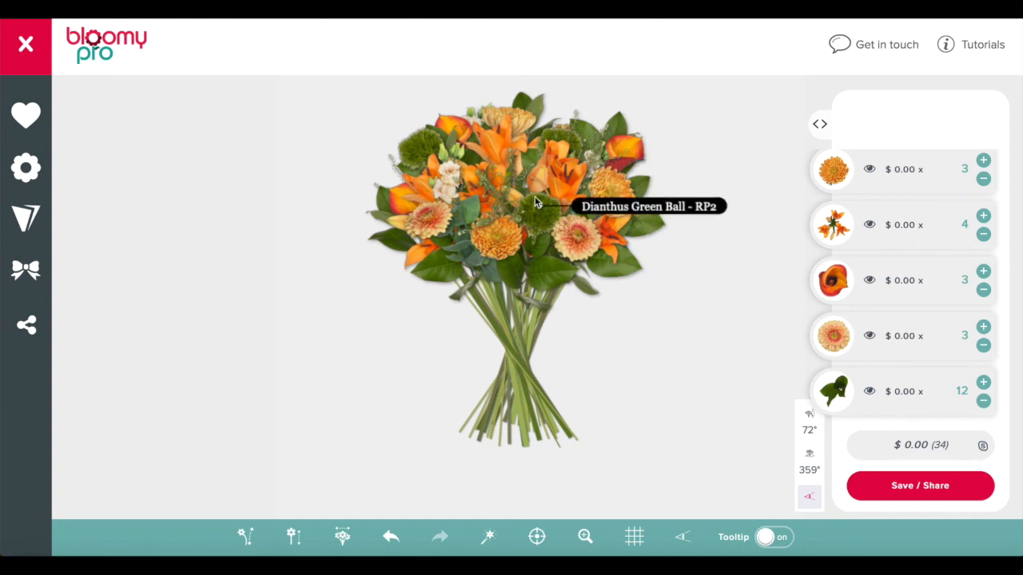
# - Bring the top Chrysanthemum slightly forward and to the right so its face shows at the bouquet's top center
pyautogui.click(516, 122)
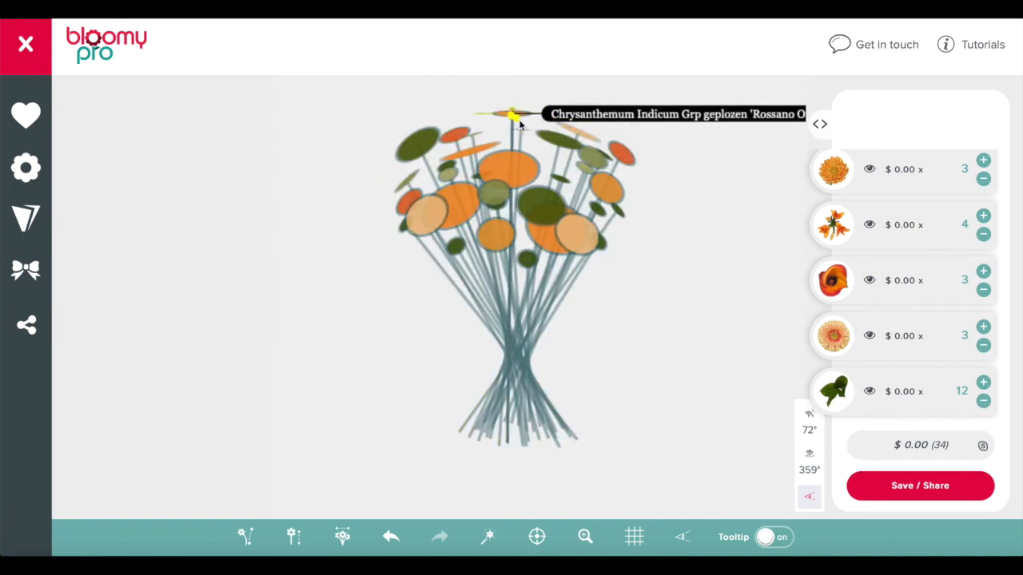
pyautogui.moveTo(529, 133); pyautogui.dragTo(529, 156)
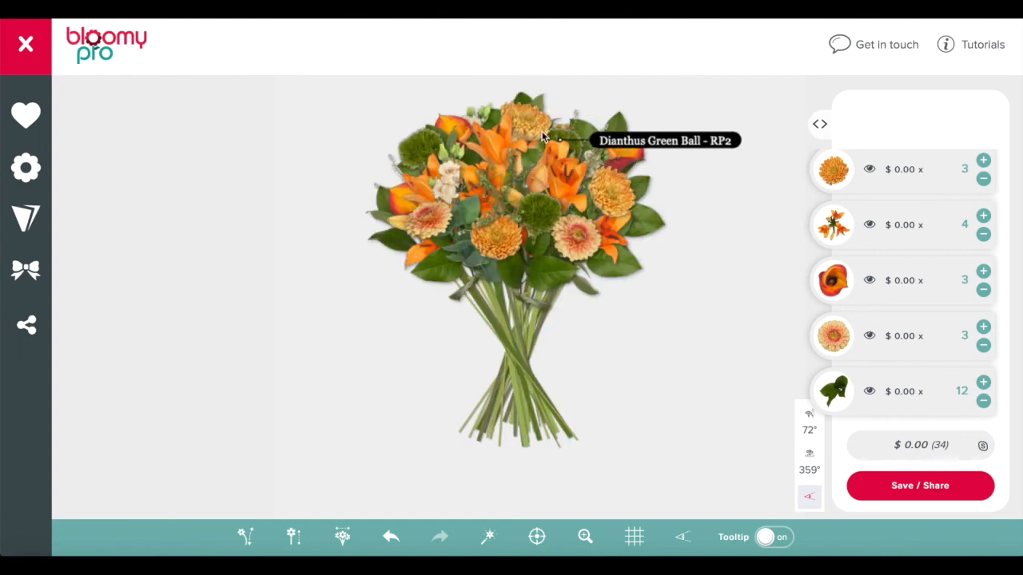
pyautogui.moveTo(531, 119); pyautogui.dragTo(532, 120)
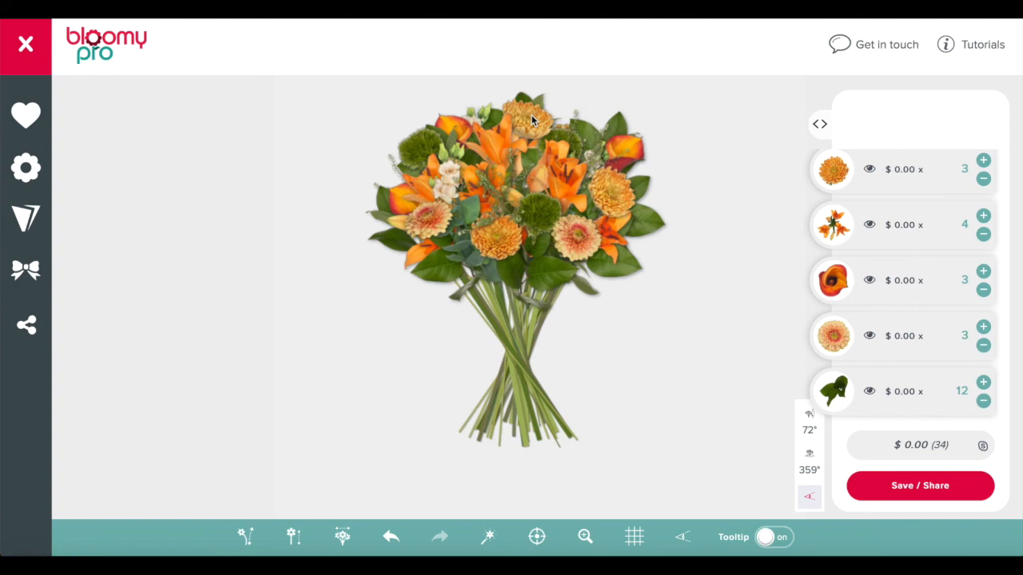
# - Raise the left-hand Zantedeschia at the bouquet's edge and shift the right-hand orange Chrysanthemum slightly outward
pyautogui.moveTo(405, 207); pyautogui.dragTo(398, 177)
pyautogui.click(392, 192)
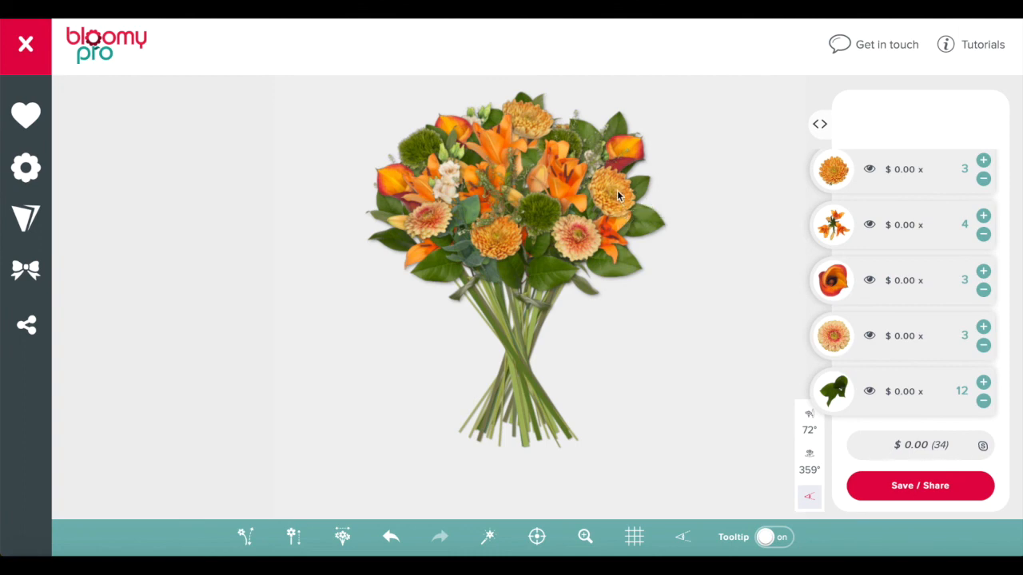
pyautogui.moveTo(617, 195); pyautogui.dragTo(625, 190)
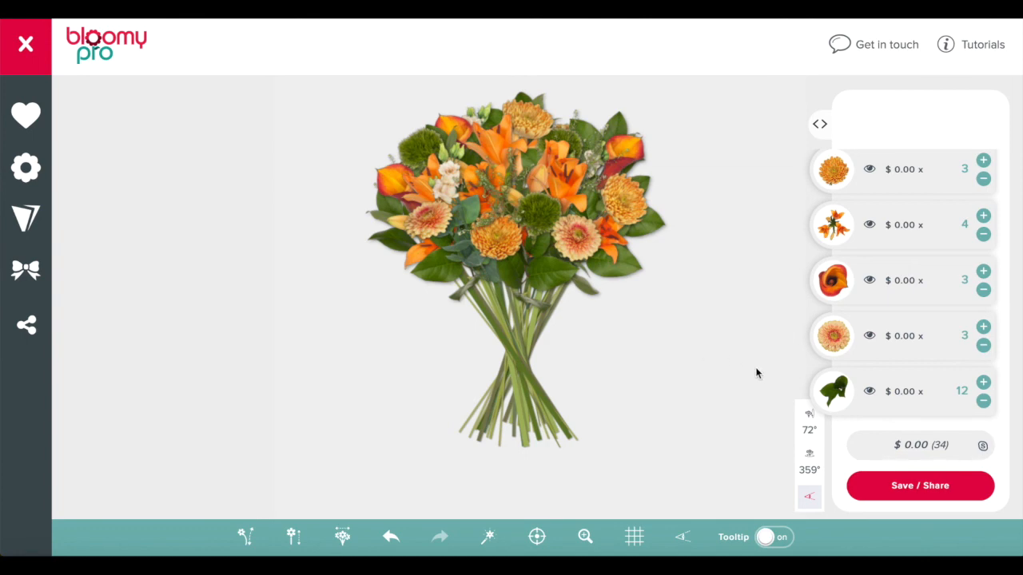
# - Open the save and share dialog and name the creation "Orange bouquet in different flowers in levels"
pyautogui.click(920, 486)
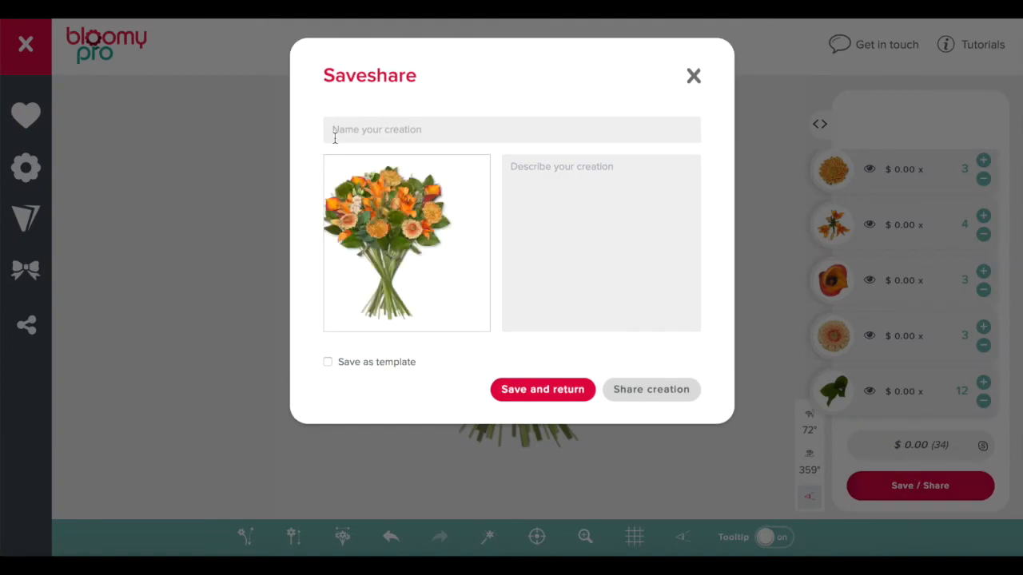
pyautogui.click(348, 129)
pyautogui.write('Orange bouquet in diffrent')
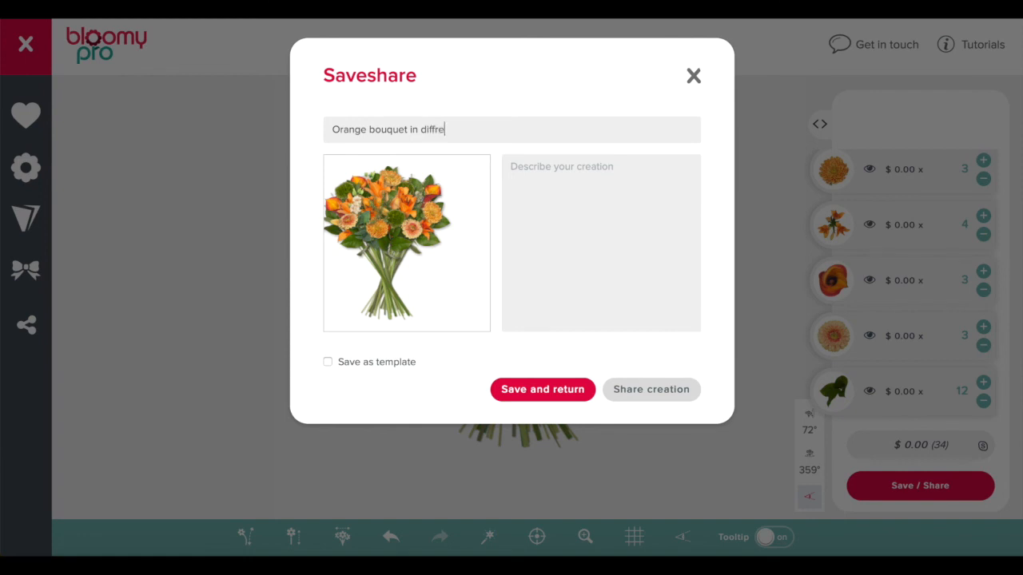
pyautogui.press('BackSpace')
pyautogui.press('BackSpace')
pyautogui.press('BackSpace')
pyautogui.press('BackSpace')
pyautogui.press('BackSpace')
pyautogui.press('BackSpace')
pyautogui.write('ferent ')
pyautogui.write('levels')
pyautogui.click(461, 130)
pyautogui.write('flowers in')
# - Enter the creation's description as "lush natural bouquet with nice texture"
pyautogui.click(511, 166)
pyautogui.write('natural boq')
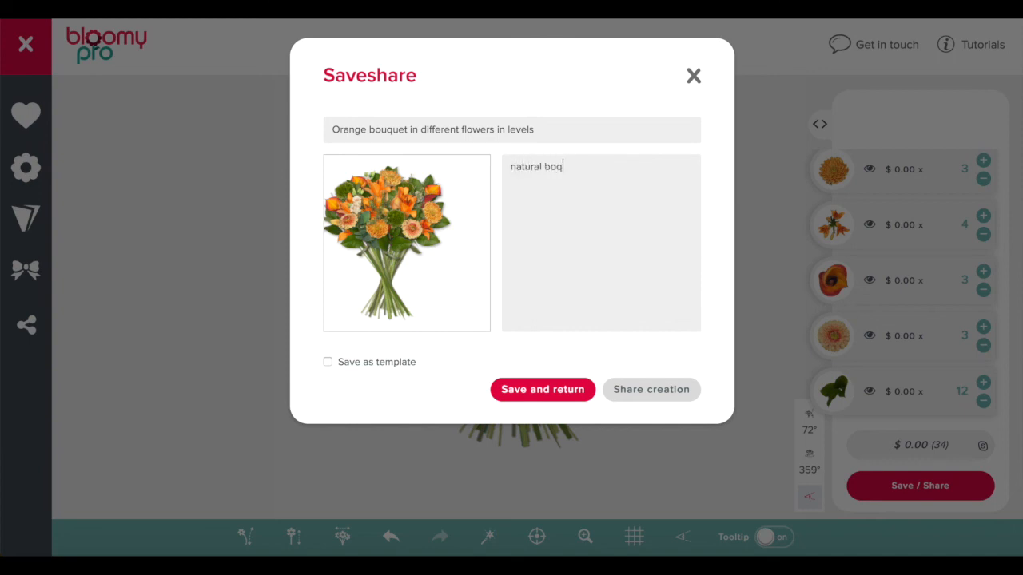
pyautogui.press('BackSpace')
pyautogui.write('uquet')
pyautogui.click(506, 166)
pyautogui.write('lush')
pyautogui.click(609, 167)
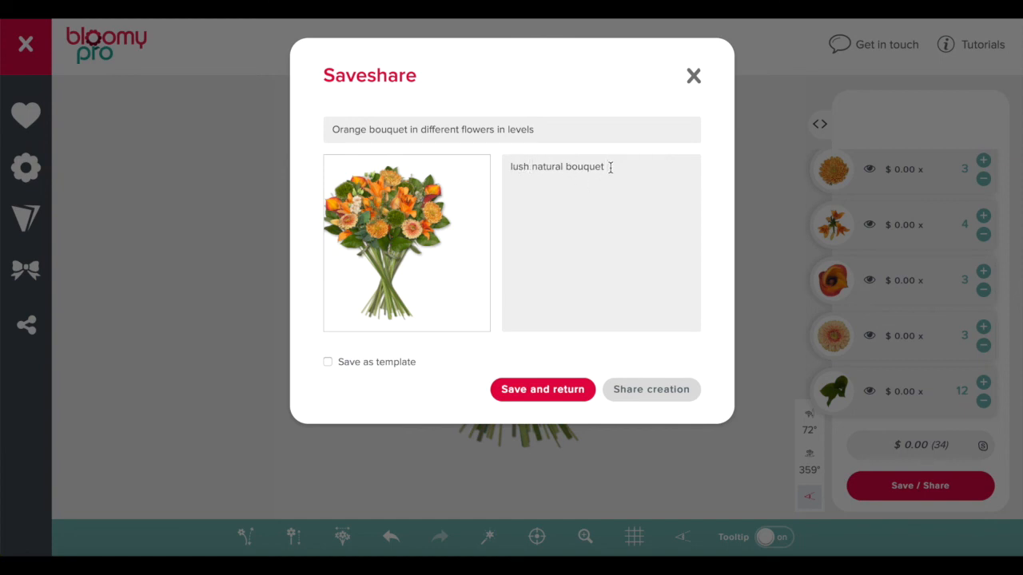
pyautogui.write('with nice texture')
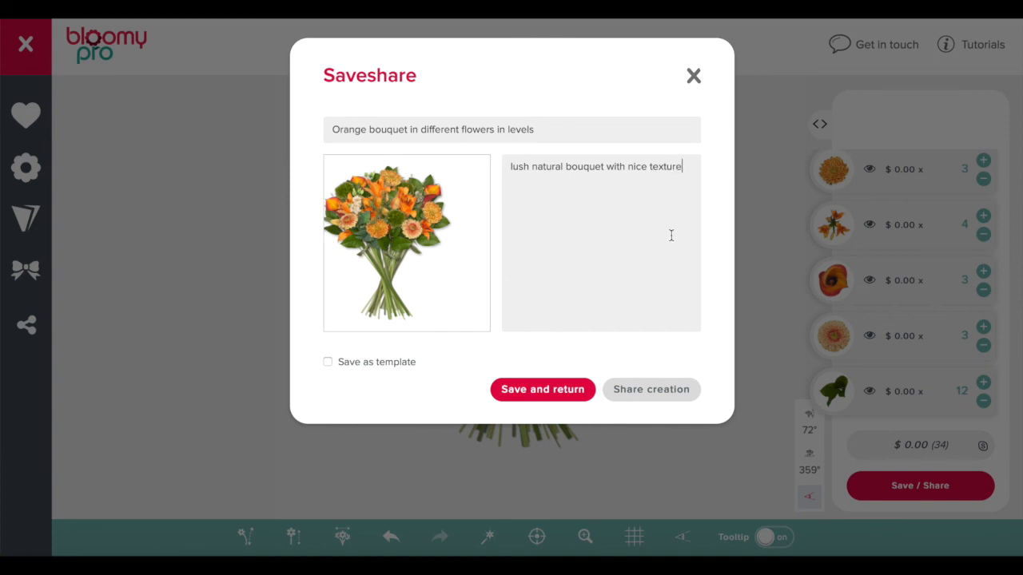